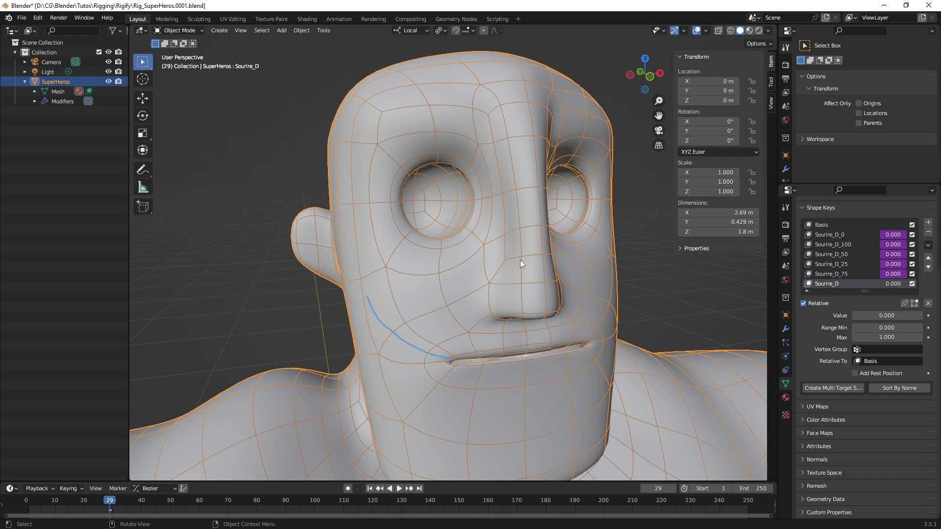
# Remove the Sourire_D shape key from the SuperHeros mesh
pyautogui.moveTo(881, 315); pyautogui.dragTo(852, 315)
pyautogui.click(928, 231)
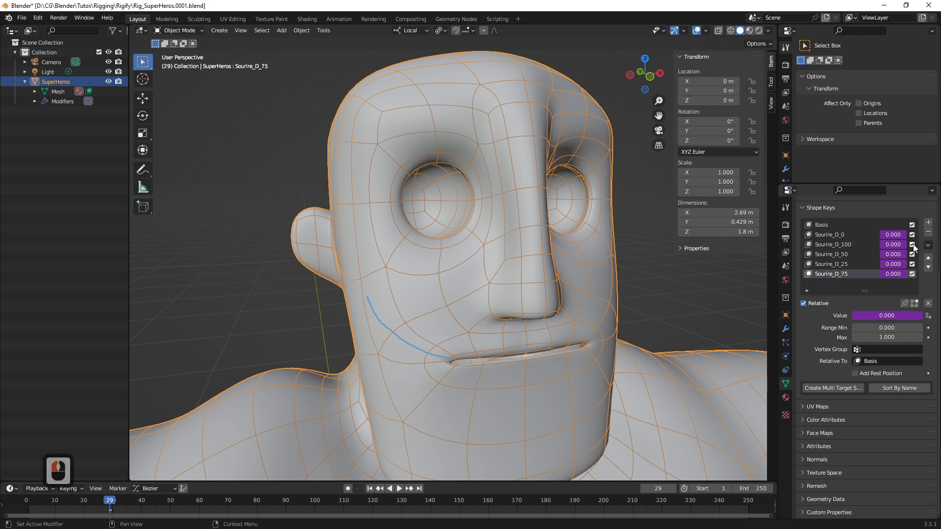
pyautogui.click(860, 234)
pyautogui.click(859, 244)
pyautogui.click(858, 254)
pyautogui.click(862, 264)
pyautogui.click(863, 274)
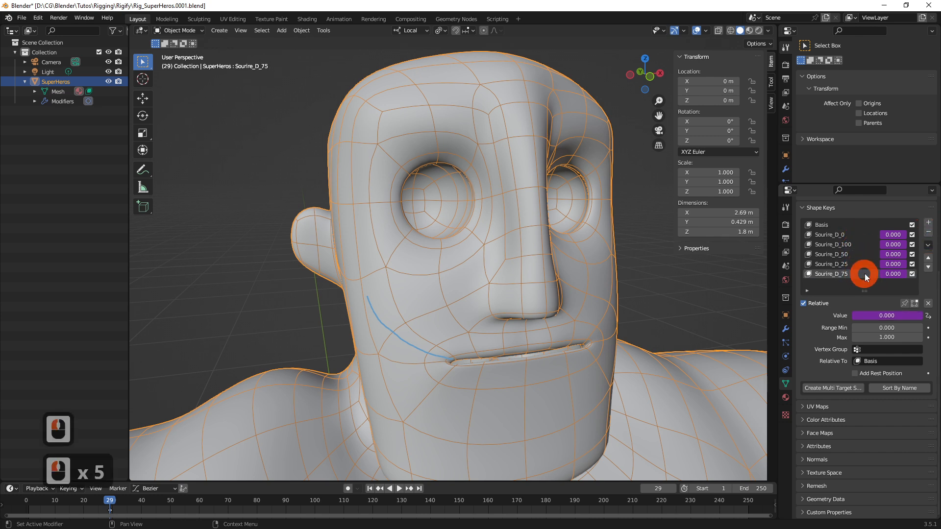
# Delete the drivers on the values of Sourire_D_0, Sourire_D_100, Sourire_D_50, Sourire_D_25 and Sourire_D_75
pyautogui.rightClick(846, 233)
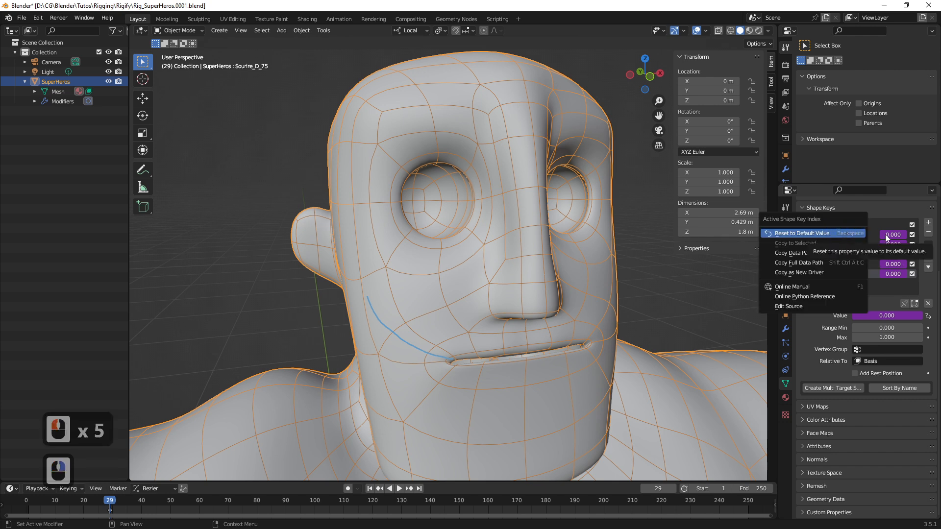
pyautogui.click(861, 236)
pyautogui.rightClick(889, 235)
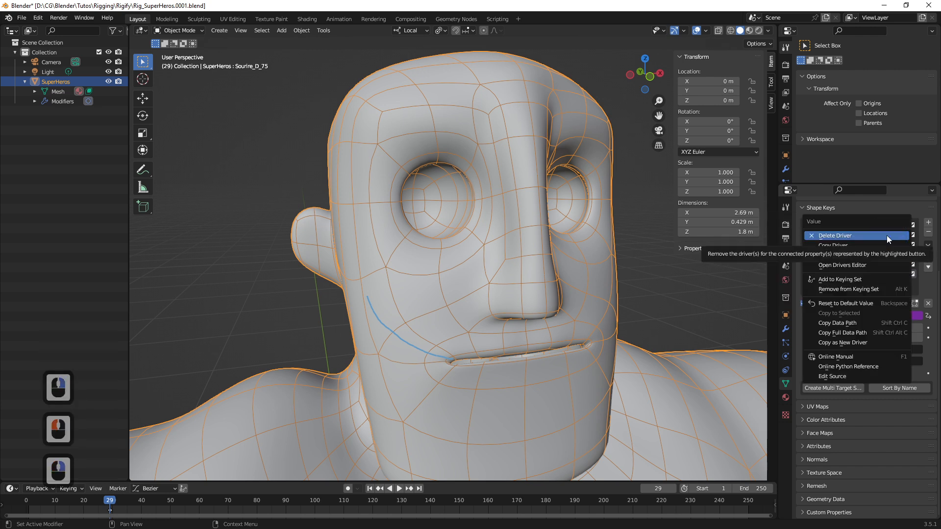
pyautogui.click(886, 235)
pyautogui.rightClick(898, 244)
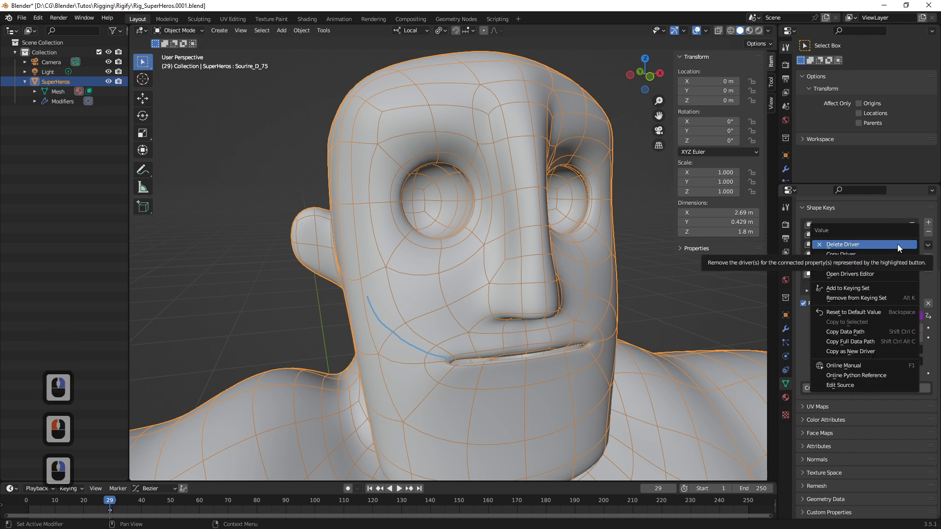
pyautogui.click(897, 244)
pyautogui.rightClick(897, 254)
pyautogui.click(894, 251)
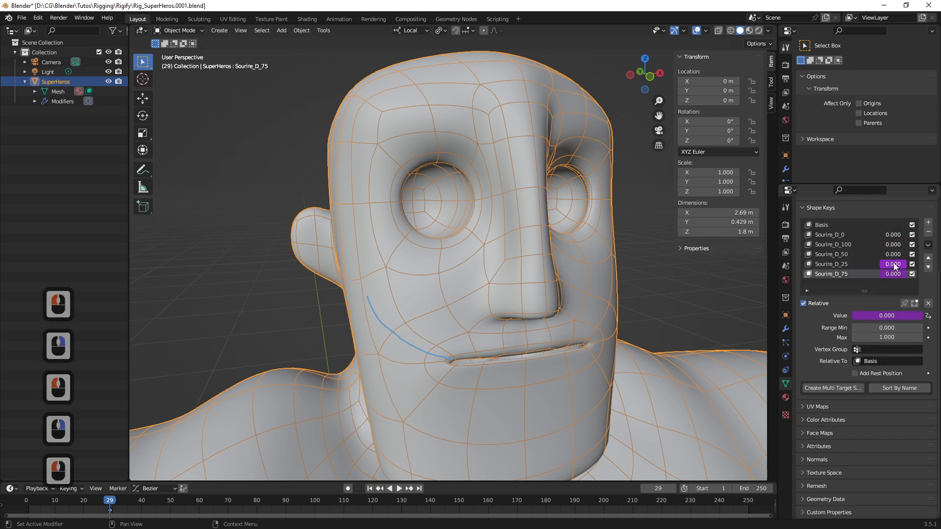
pyautogui.rightClick(893, 263)
pyautogui.click(884, 265)
pyautogui.rightClick(896, 273)
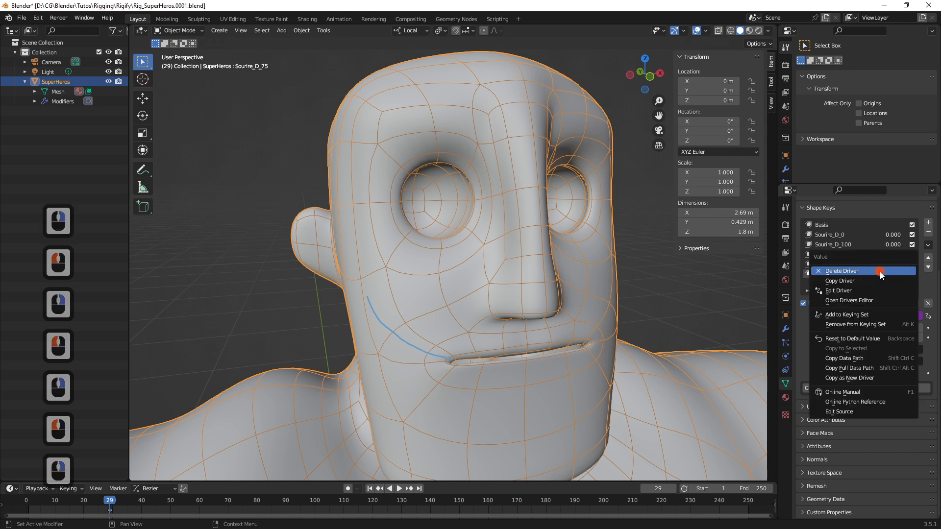
pyautogui.click(880, 271)
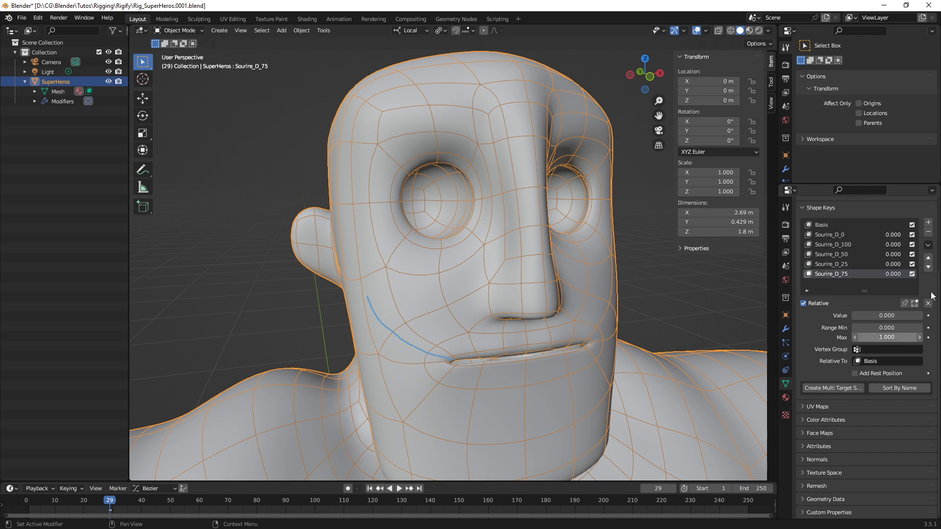
# Set the Sourire_D_0 shape key's value to 1.000 and create a new shape key from the current mix
pyautogui.click(845, 234)
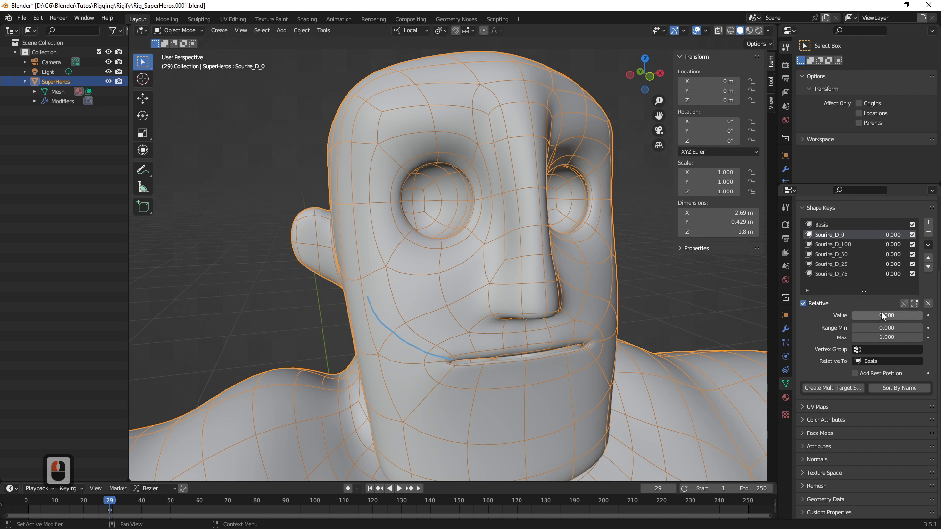
pyautogui.moveTo(873, 314); pyautogui.dragTo(922, 315)
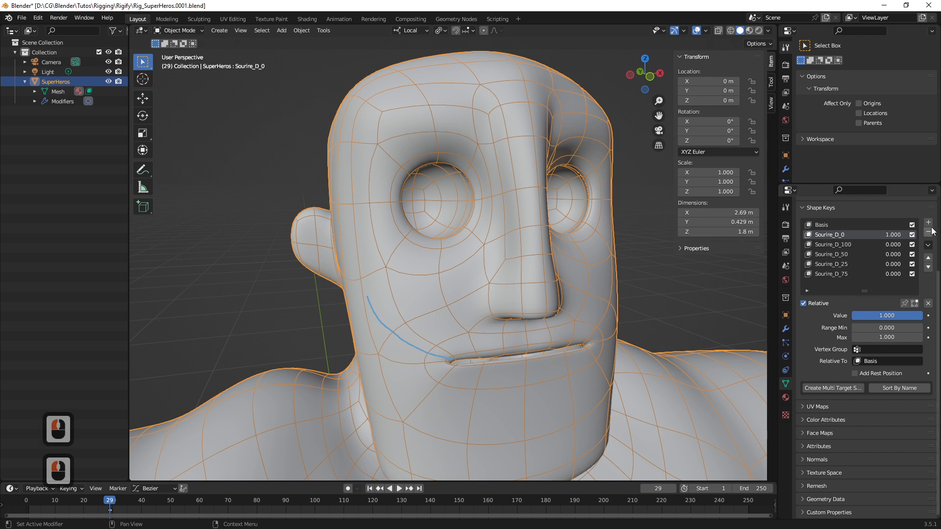
pyautogui.click(927, 244)
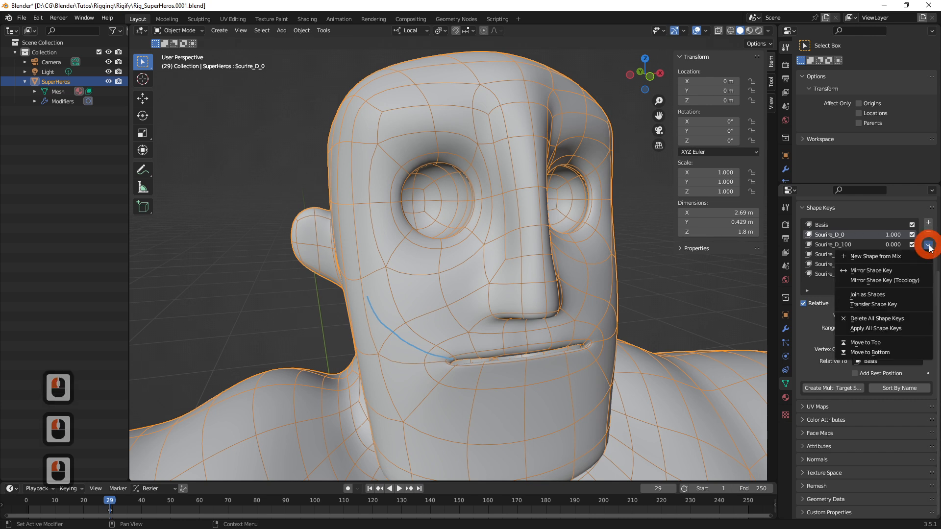
pyautogui.click(900, 256)
# Rename the new shape key as Sourire_G_0
pyautogui.doubleClick(830, 282)
pyautogui.write('Sourir')
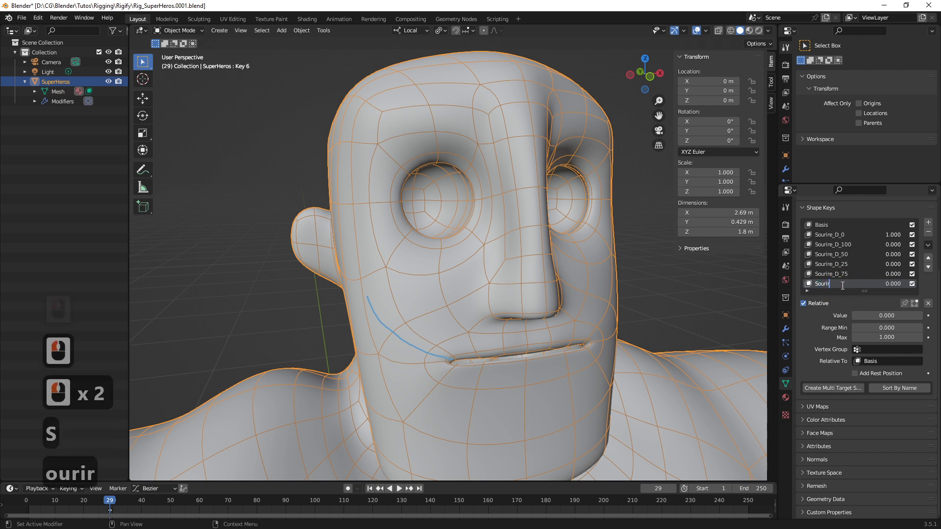
pyautogui.write('e_G_0')
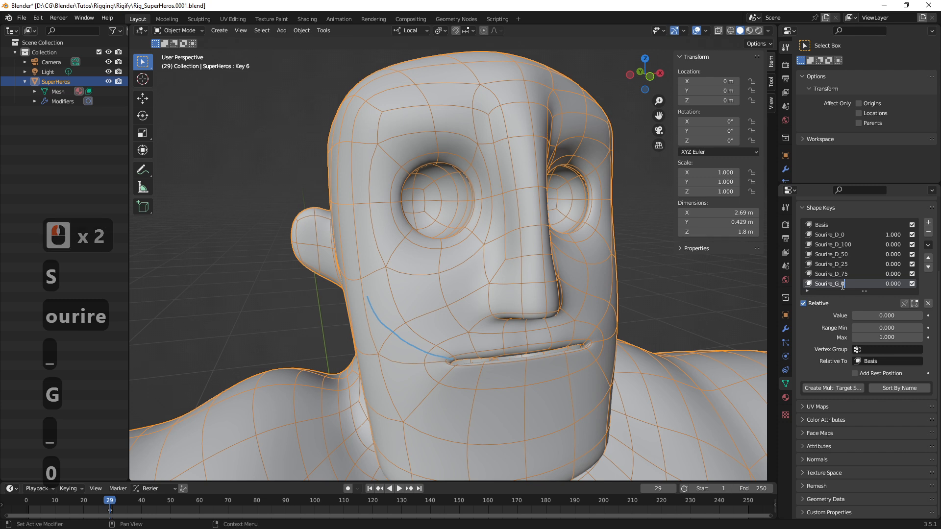
pyautogui.press('Return')
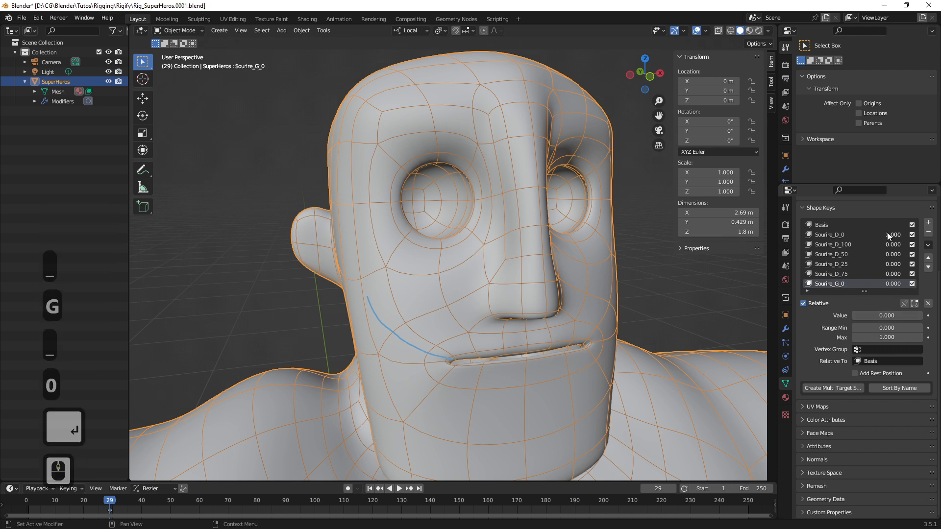
# Clear the values of all shape keys on the mesh
pyautogui.click(928, 303)
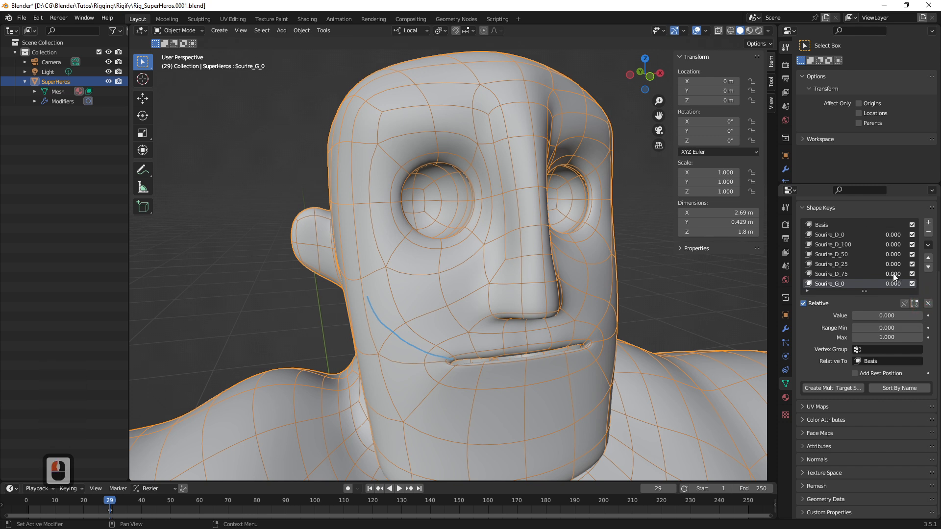
pyautogui.click(928, 304)
pyautogui.click(928, 304)
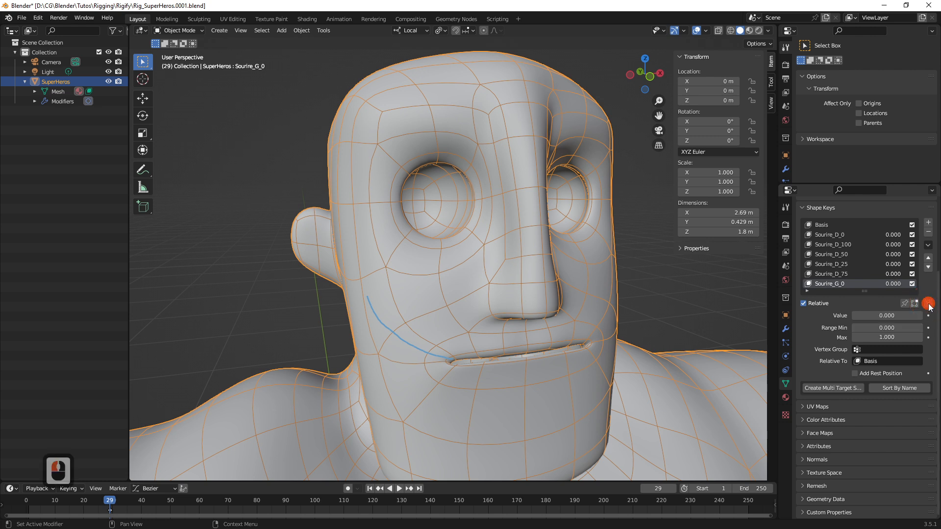
# Set the Sourire_D_25 shape key's value to 1.000 and create a new shape key from the current mix
pyautogui.click(848, 264)
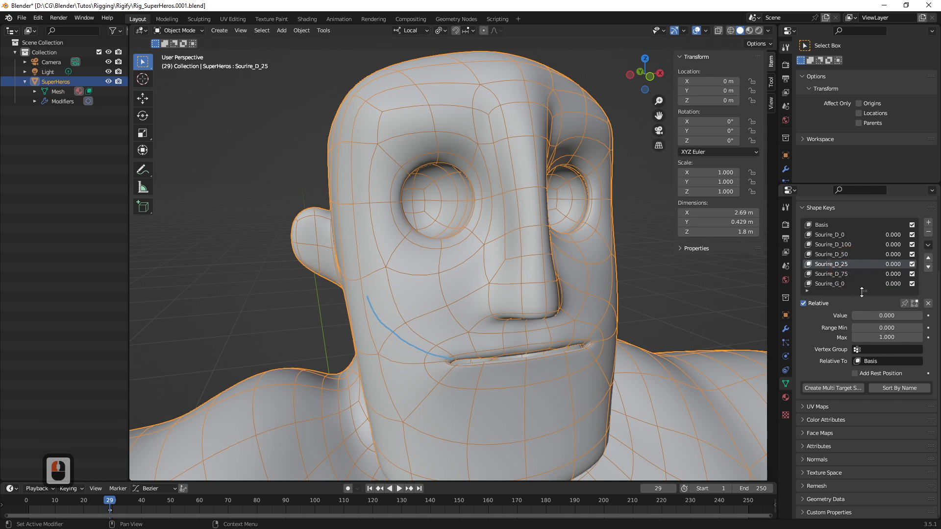
pyautogui.click(871, 315)
pyautogui.moveTo(870, 315); pyautogui.dragTo(917, 315)
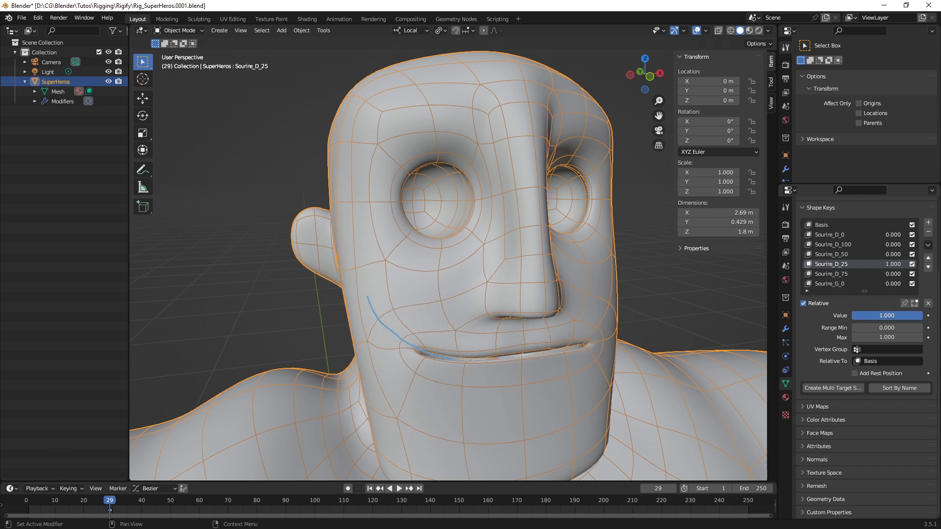
pyautogui.click(928, 246)
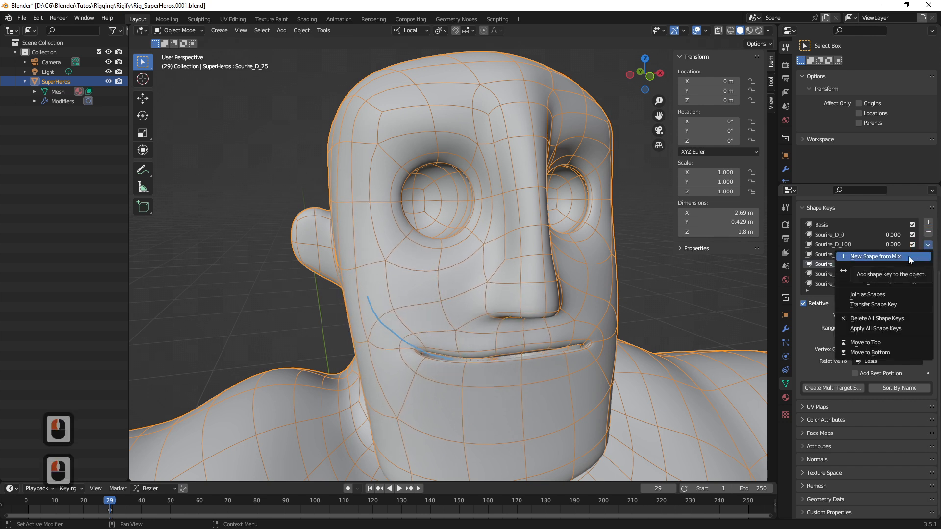
pyautogui.click(907, 256)
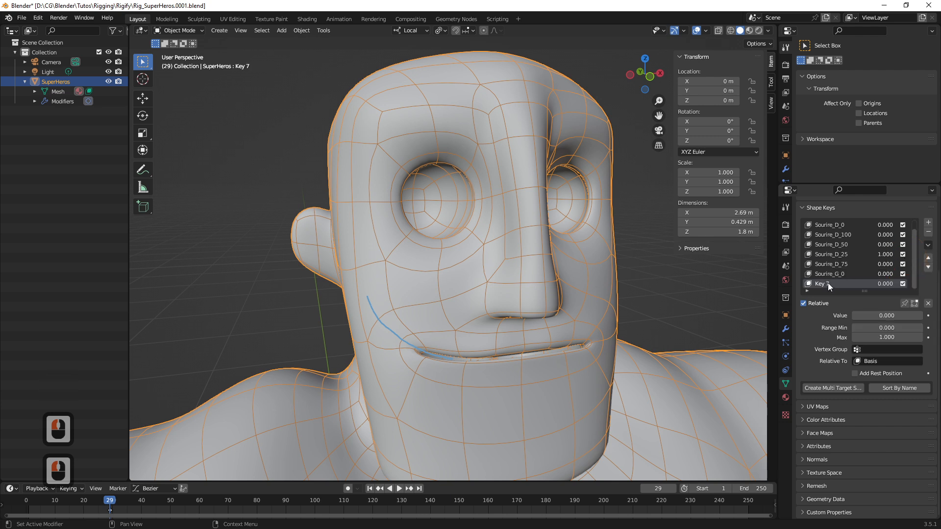
# Rename the newly created shape key as Sourire_G_25
pyautogui.doubleClick(841, 283)
pyautogui.write('Souri')
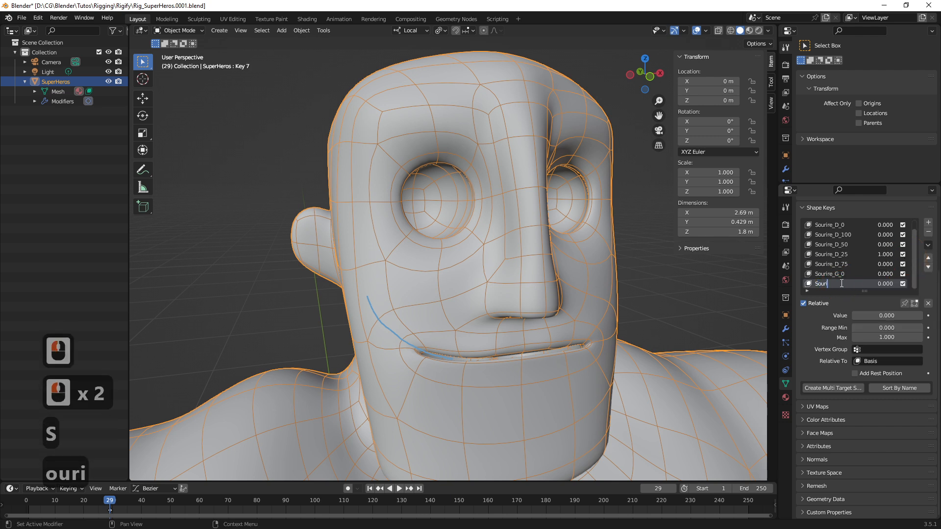
pyautogui.write('re_G_')
pyautogui.press('shift')
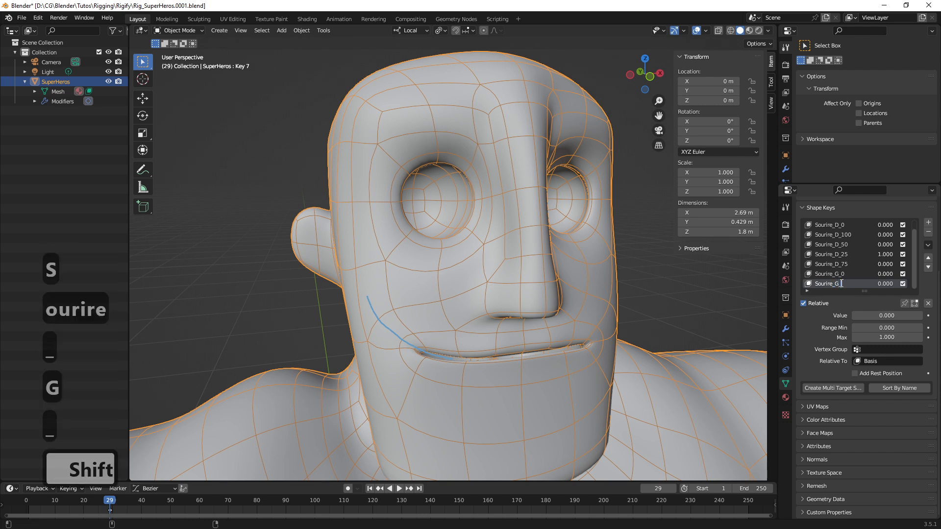
pyautogui.write('_25')
pyautogui.press('Return')
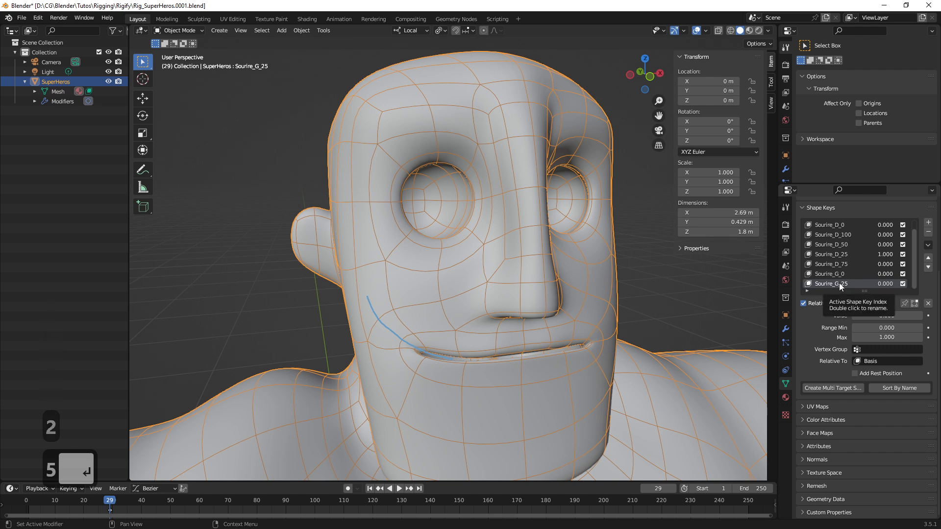
# Mirror the Sourire_G_25 shape key to the other side of the face
pyautogui.click(843, 275)
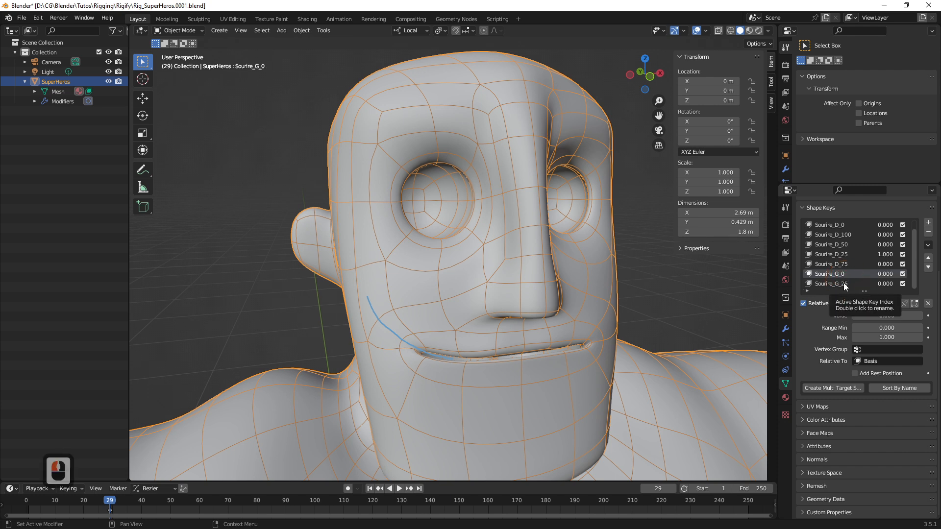
pyautogui.click(843, 283)
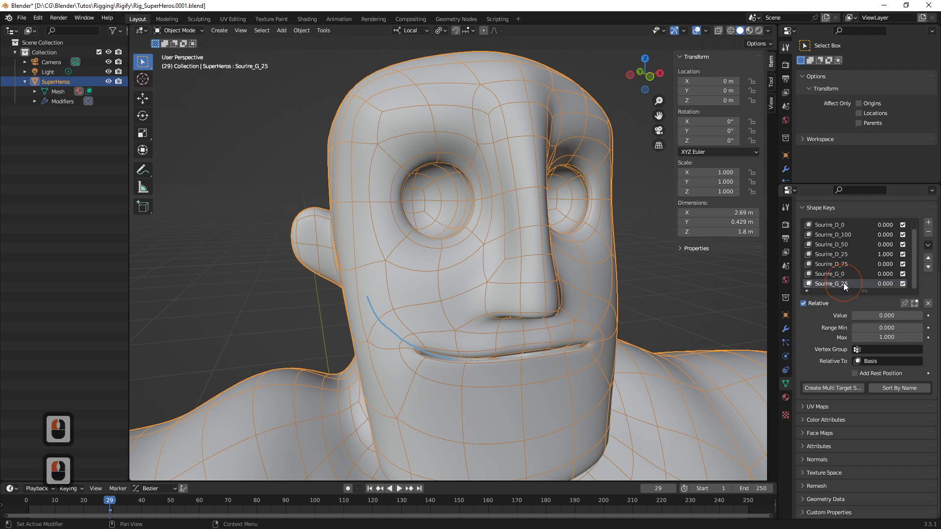
pyautogui.click(928, 245)
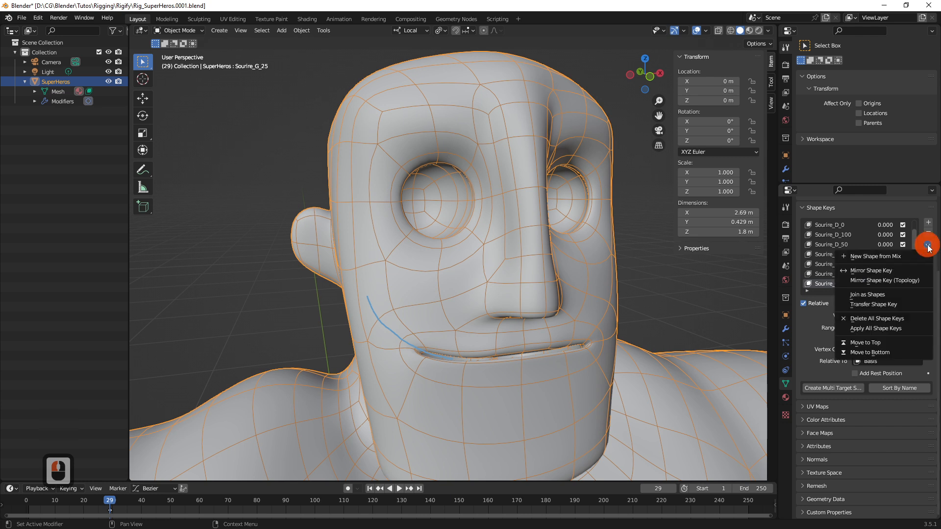
pyautogui.click(887, 270)
# Preview the mirrored Sourire_G_25 smile by raising its value from a front view, and clear all shape key values
pyautogui.moveTo(640, 310); pyautogui.dragTo(619, 306, button='middle')
pyautogui.keyDown('shift'); pyautogui.moveTo(619, 306); pyautogui.dragTo(619, 310, button='middle'); pyautogui.keyUp('shift')
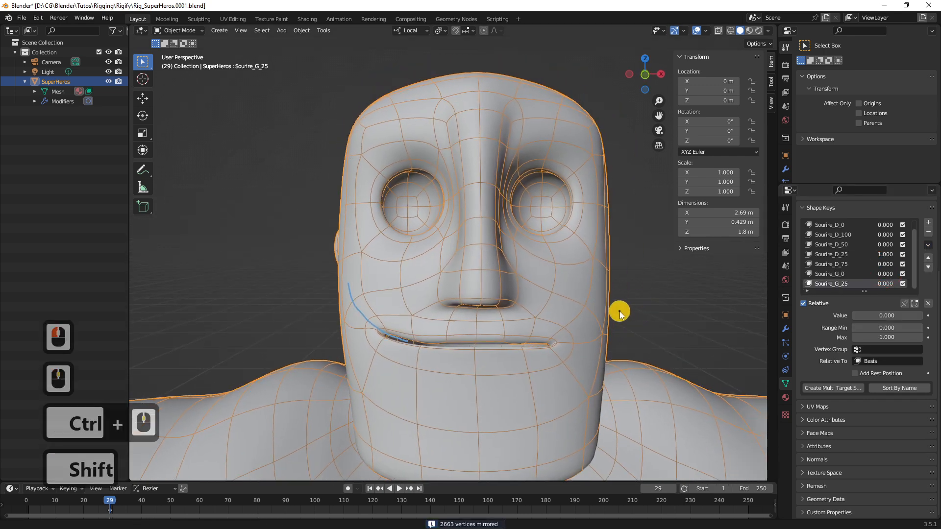
pyautogui.click(927, 303)
pyautogui.moveTo(876, 316); pyautogui.dragTo(926, 316)
pyautogui.click(928, 303)
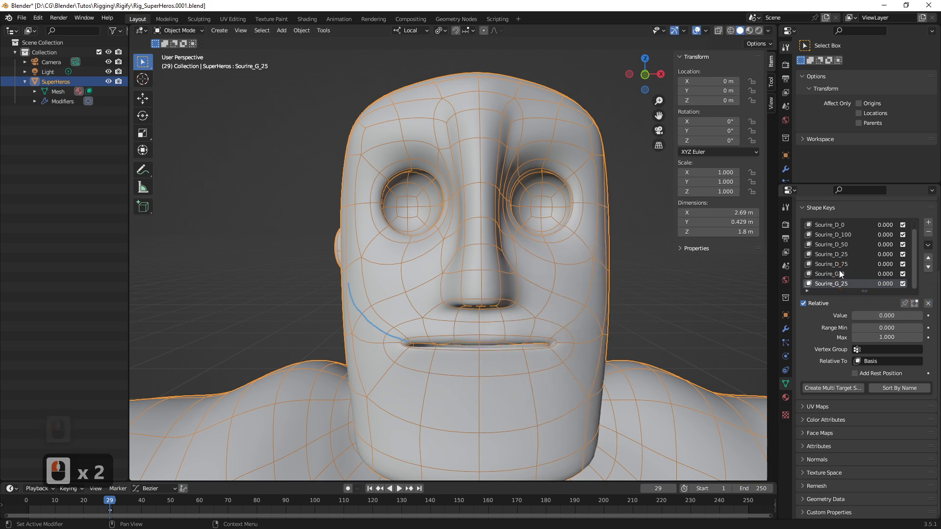
# Set the Sourire_D_50 shape key's value to 1.000 and create a new shape key from the current mix
pyautogui.click(846, 245)
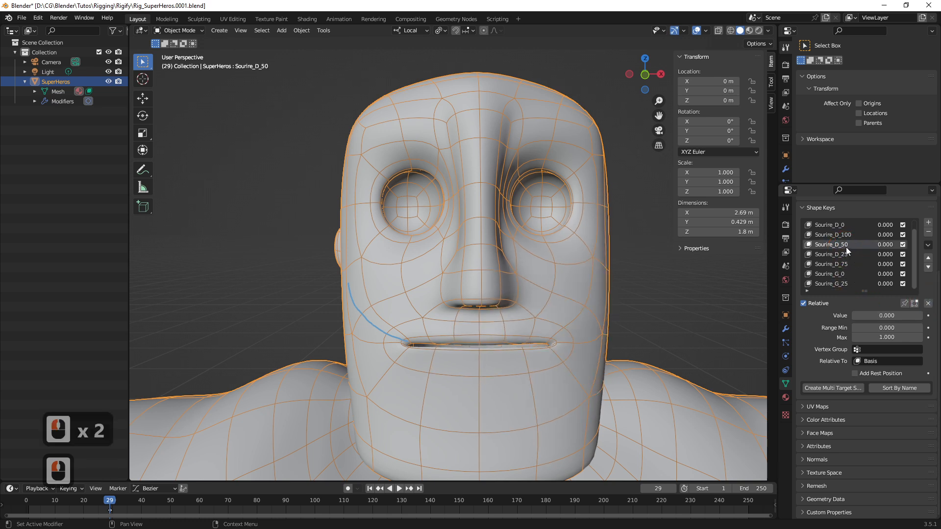
pyautogui.moveTo(872, 316); pyautogui.dragTo(924, 319)
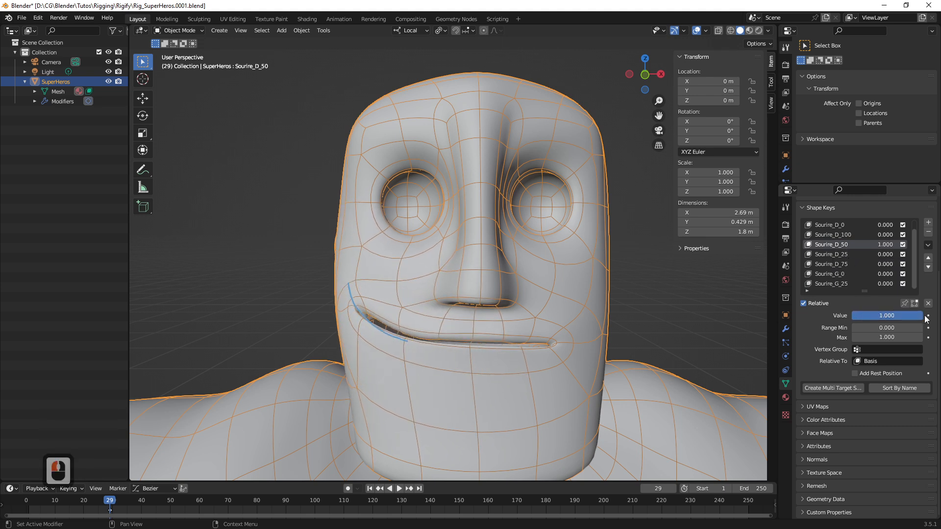
pyautogui.click(928, 246)
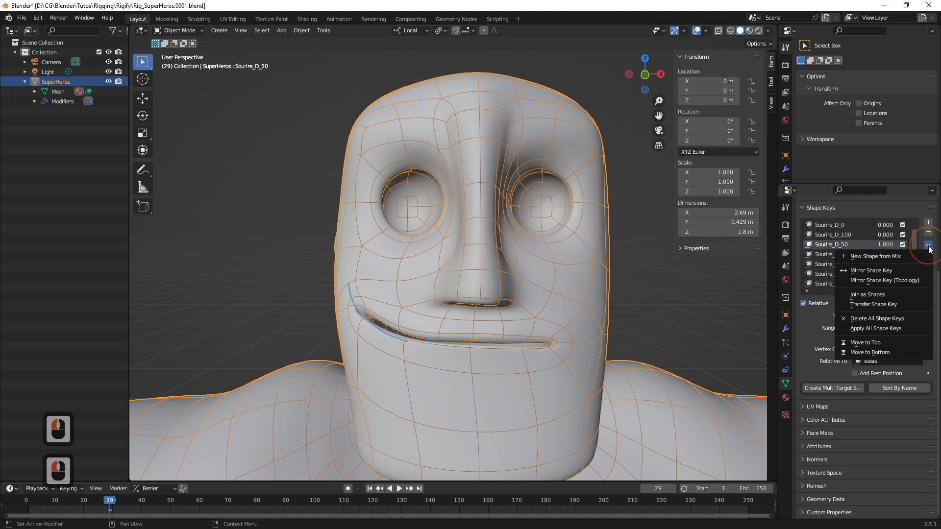
pyautogui.click(896, 255)
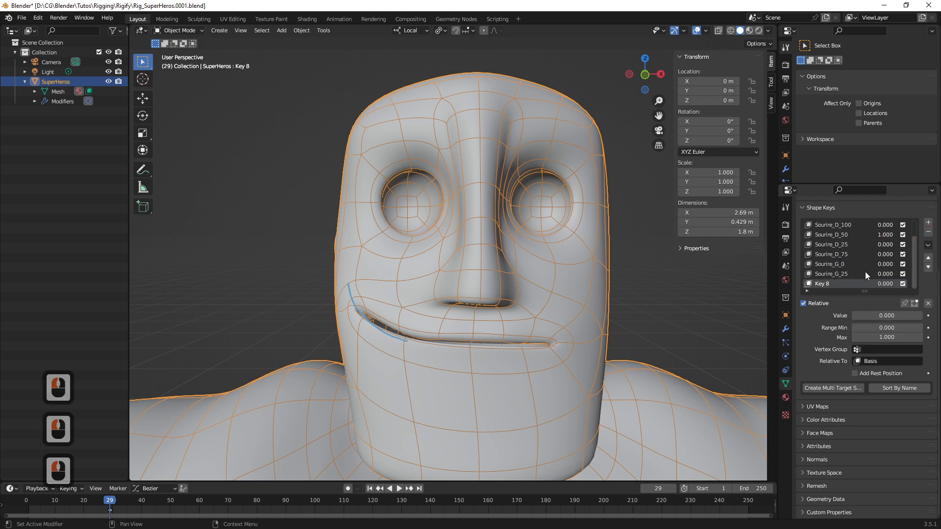
# Rename the shape key just created from the Sourire_D_50 mix as Sourire_G_50
pyautogui.doubleClick(830, 283)
pyautogui.write('Sourire_')
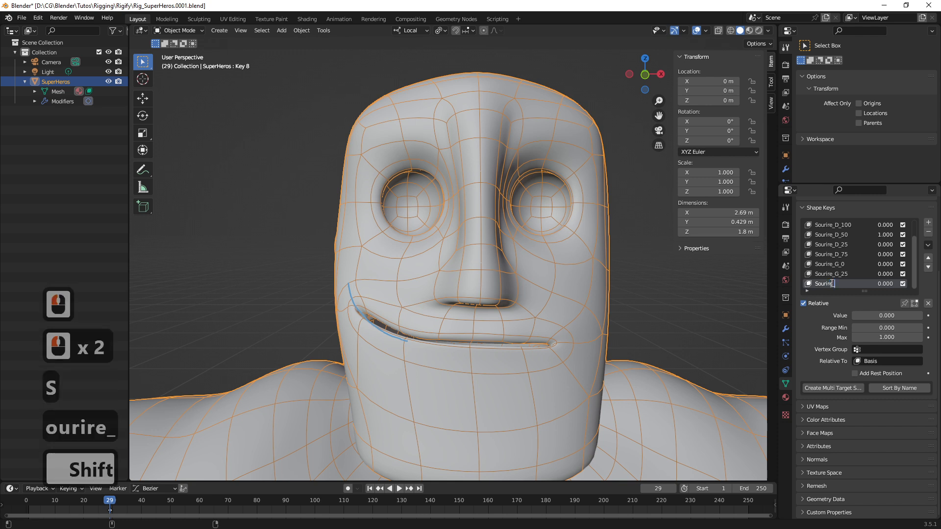
pyautogui.write('G')
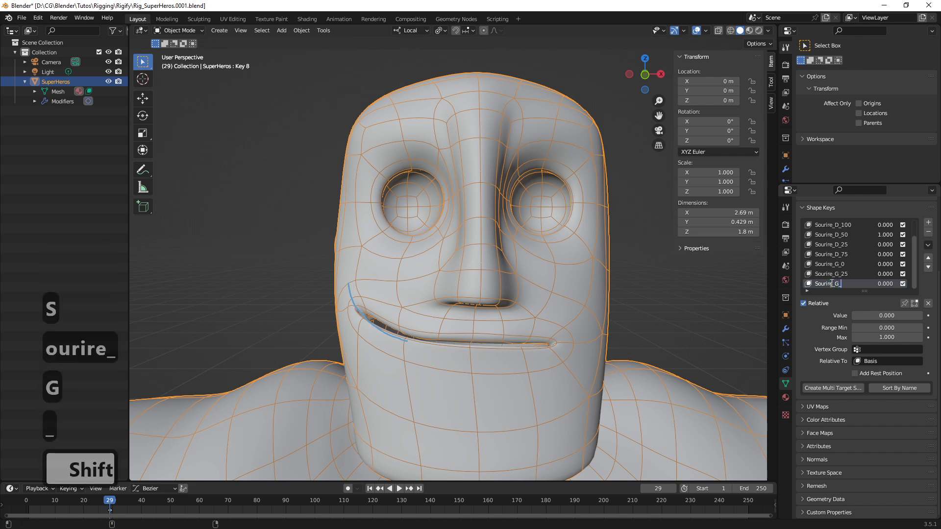
pyautogui.write('_50')
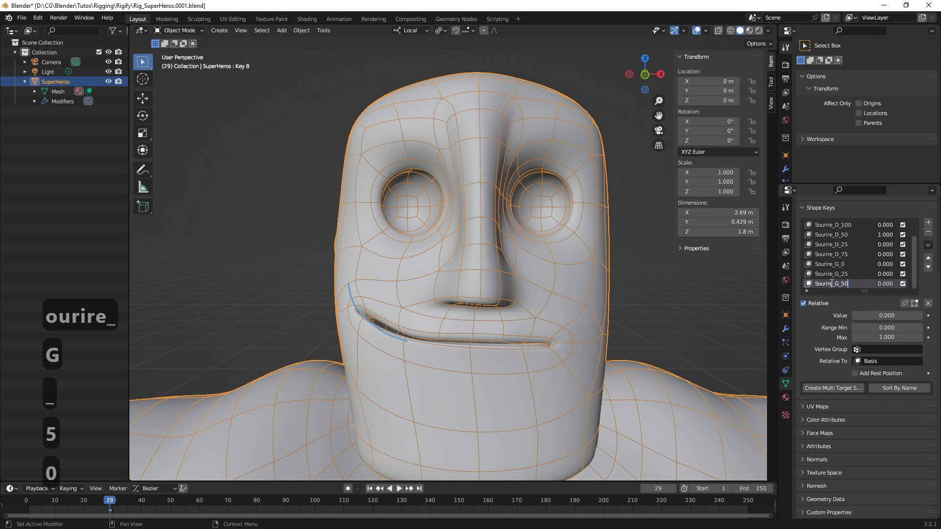
pyautogui.press('Return')
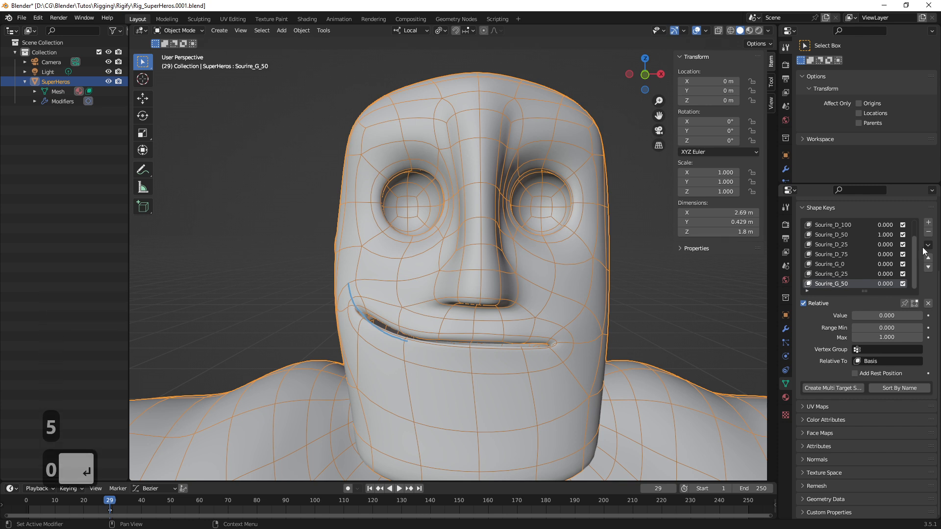
# Mirror the Sourire_G_50 shape key to the other side of the face and clear all shape key values
pyautogui.click(839, 283)
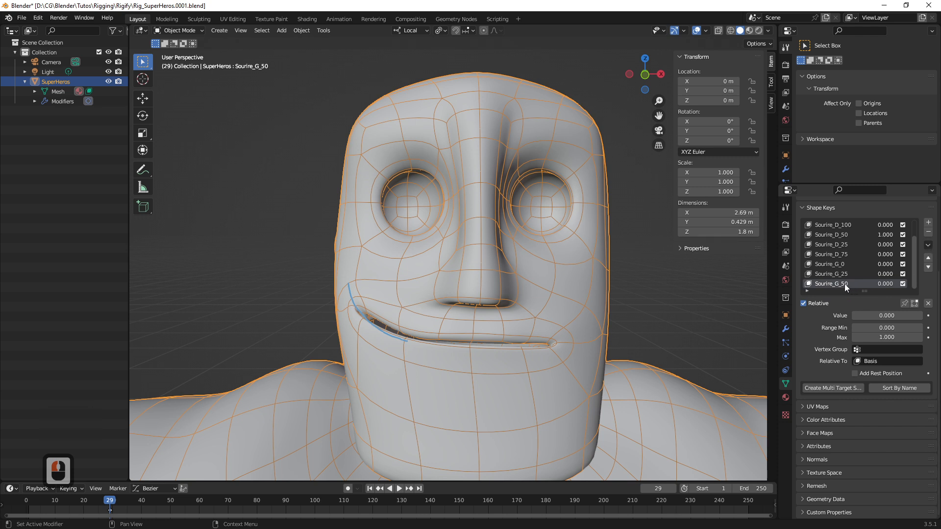
pyautogui.click(928, 245)
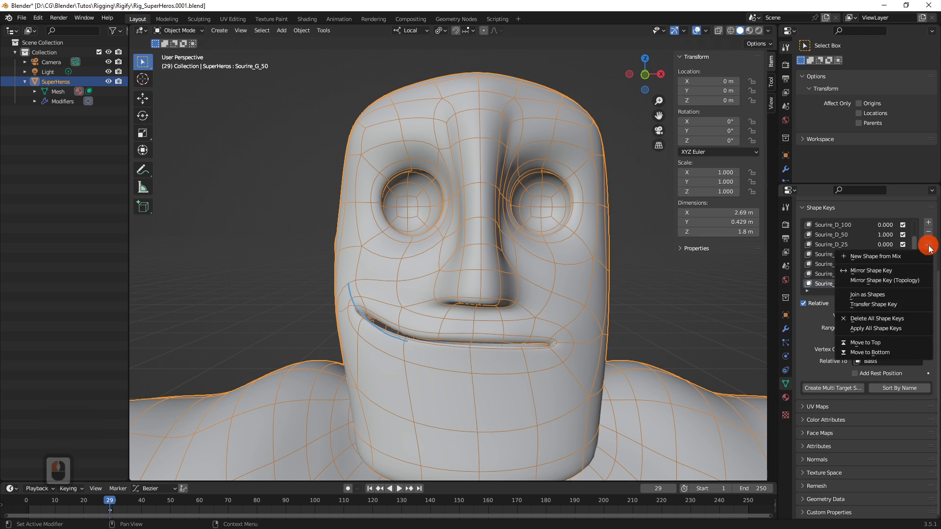
pyautogui.click(891, 271)
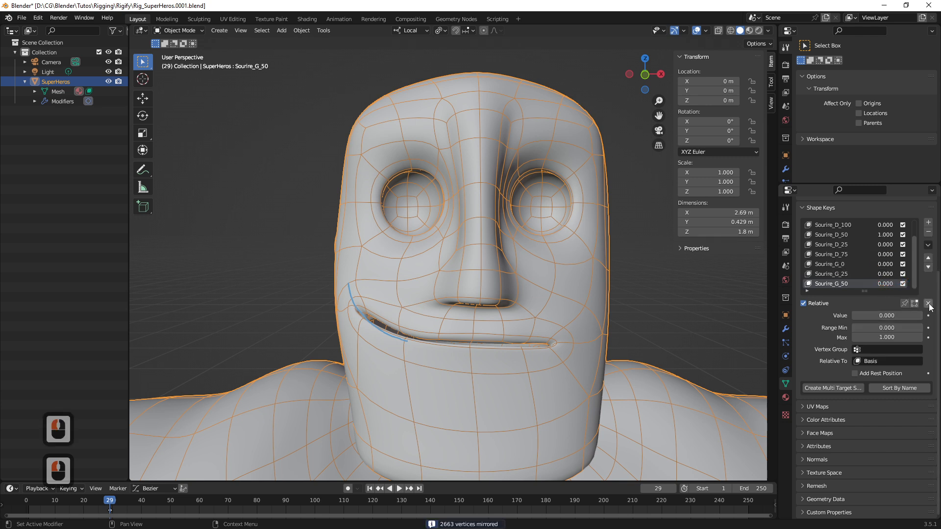
pyautogui.click(928, 303)
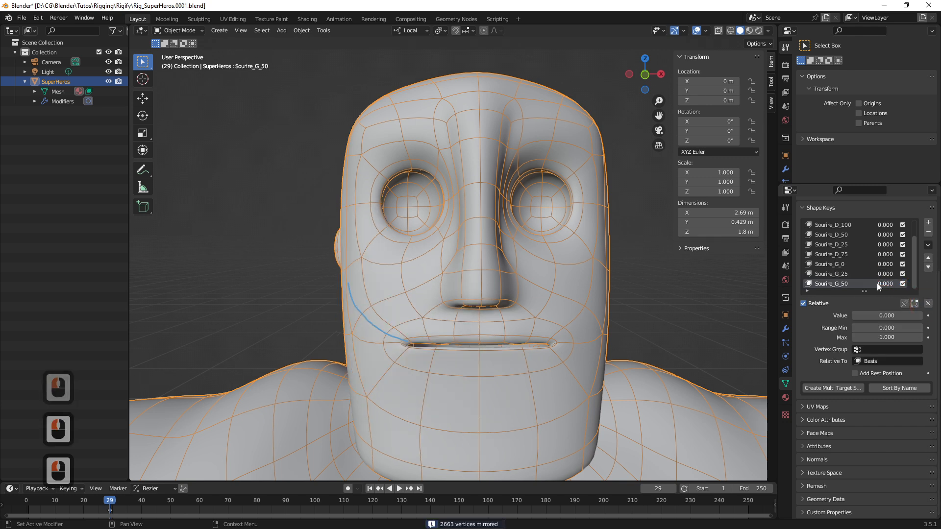
pyautogui.moveTo(880, 283)
pyautogui.mouseDown()
pyautogui.moveTo(921, 283)
pyautogui.moveTo(880, 283)
pyautogui.mouseUp()
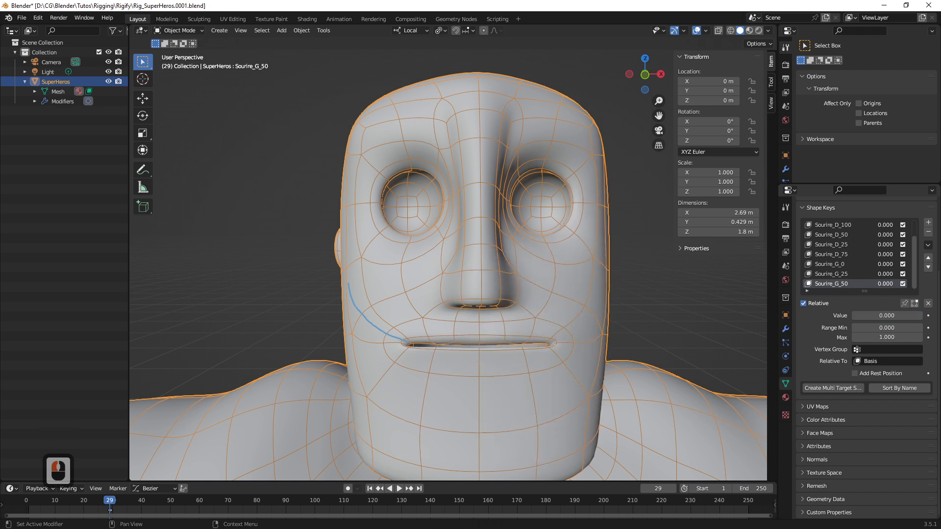
# Set the Sourire_D_75 shape key's value to 1.000 and create a new shape key from the current mix
pyautogui.click(851, 253)
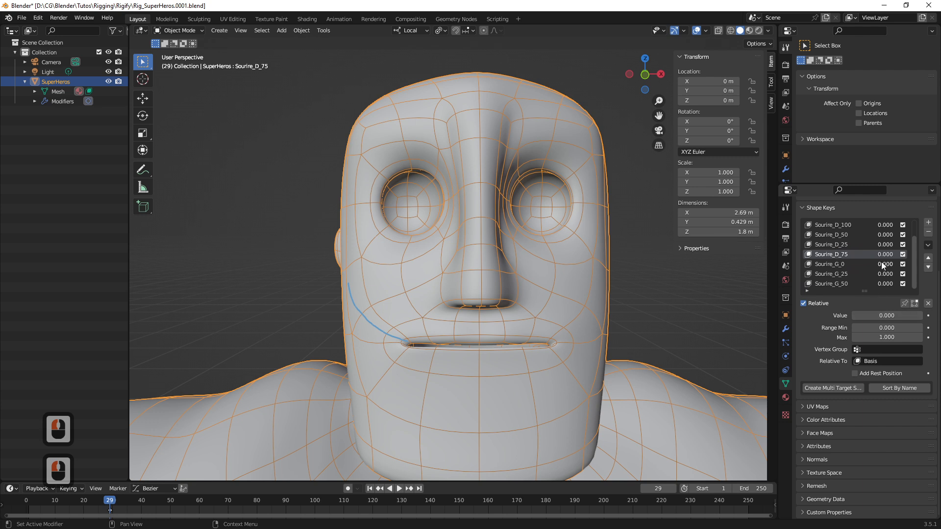
pyautogui.moveTo(882, 255); pyautogui.dragTo(901, 258)
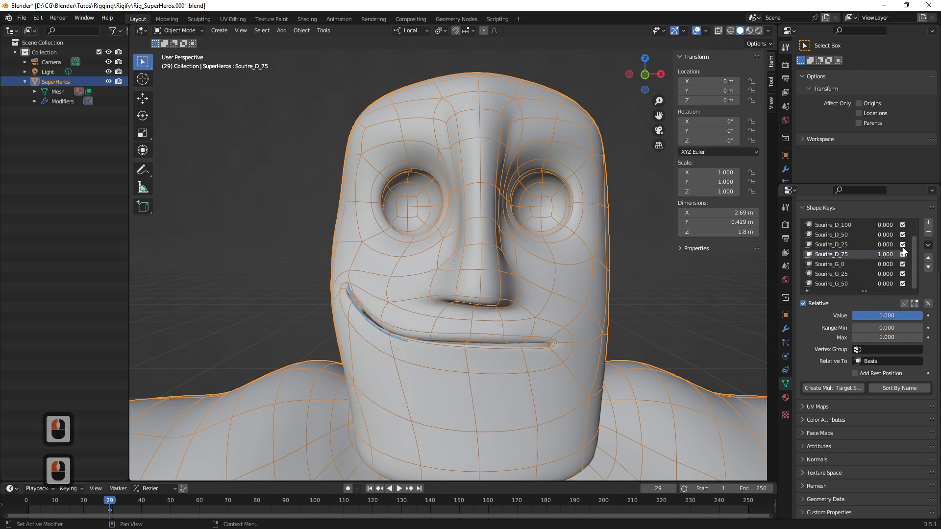
pyautogui.click(927, 246)
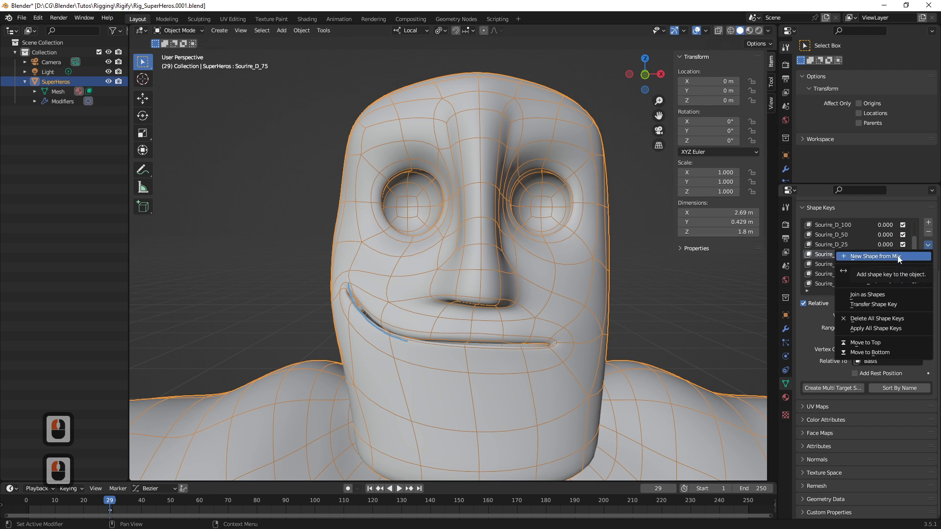
pyautogui.click(899, 258)
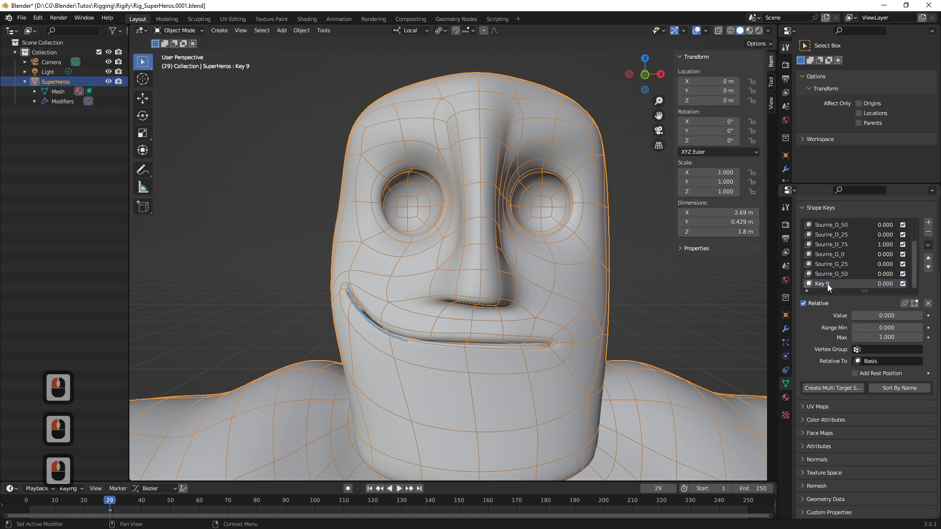
# Clear all shape key values and rename the new shape key as Sourire_G_75
pyautogui.click(927, 303)
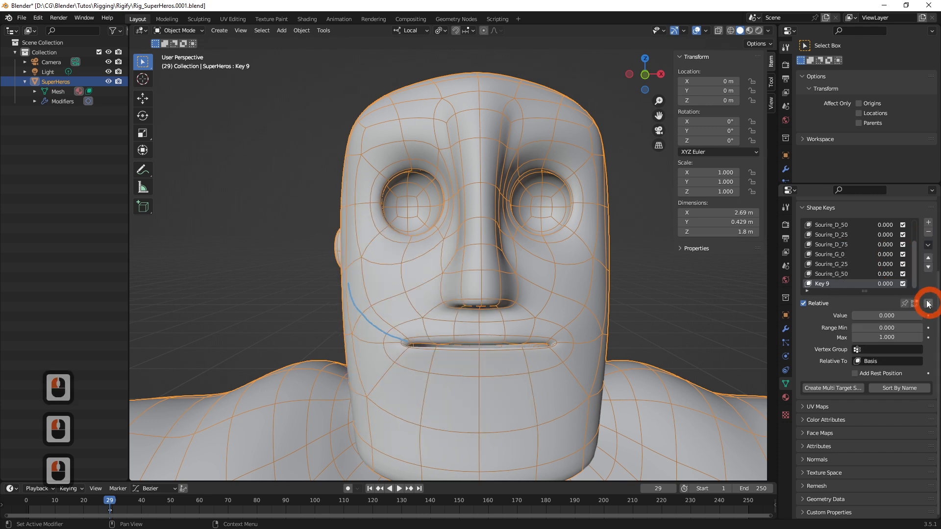
pyautogui.tripleClick(826, 285)
pyautogui.write('Sourire_G_75')
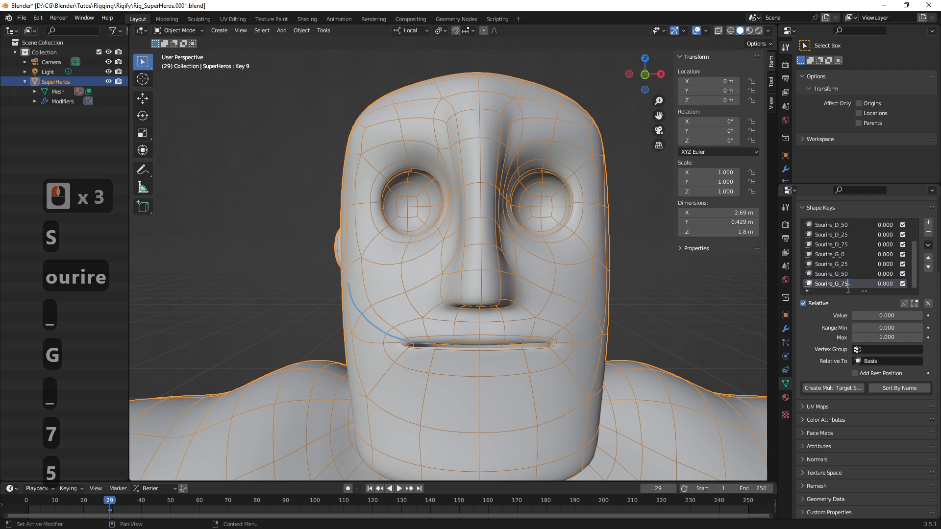
pyautogui.press('Return')
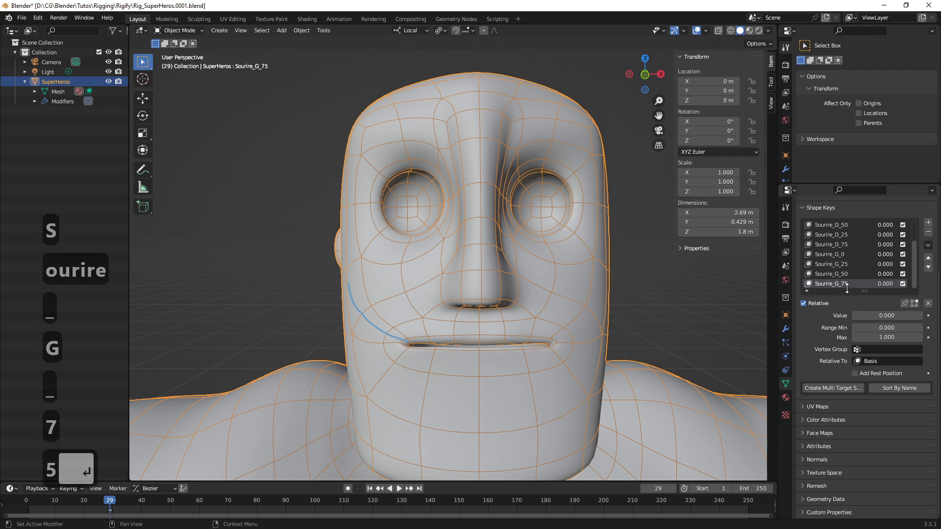
# Preview the Sourire_G_75 shape key, mirror it to the other side of the face and return its value to 0.000
pyautogui.moveTo(885, 315); pyautogui.dragTo(921, 314)
pyautogui.click(927, 245)
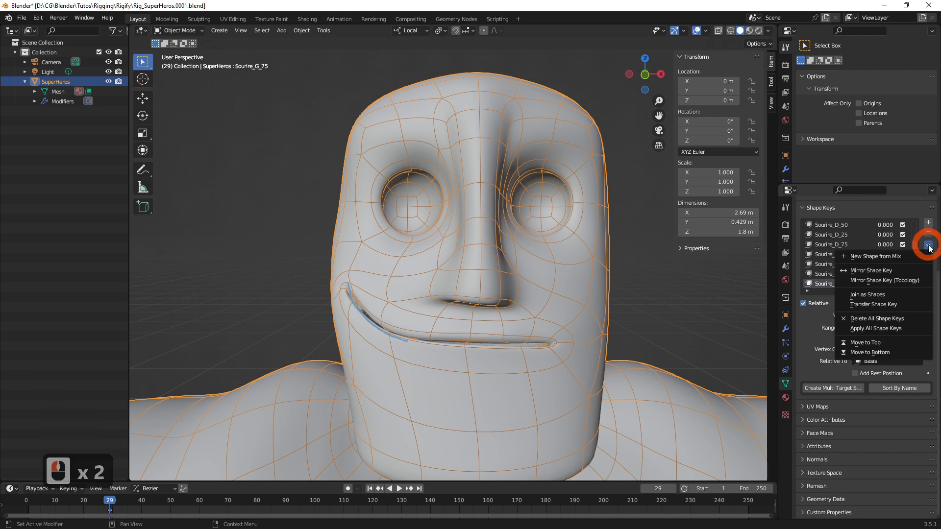
pyautogui.click(888, 271)
pyautogui.moveTo(894, 316); pyautogui.dragTo(852, 316)
# Set the Sourire_D_100 shape key's value to 1.000 and create a new shape key from the current mix
pyautogui.scroll(2, 852, 243)
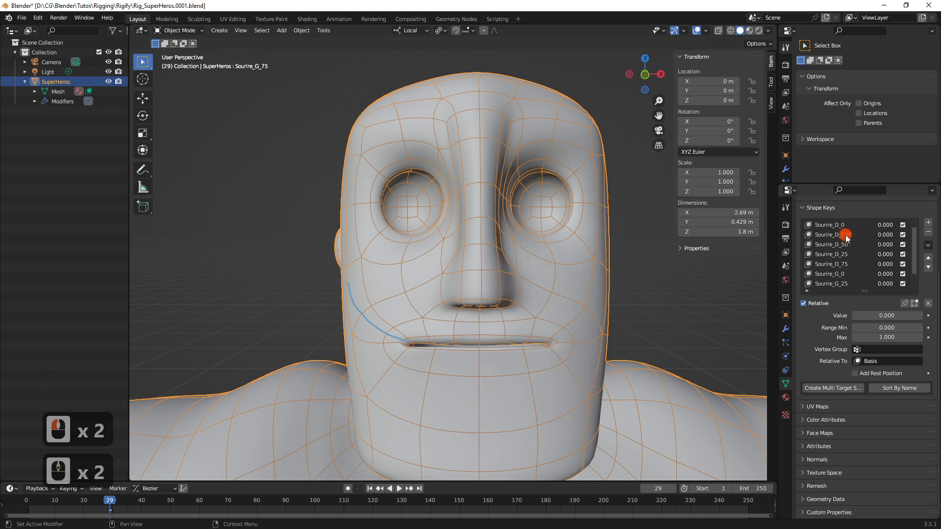
pyautogui.click(846, 234)
pyautogui.moveTo(866, 316); pyautogui.dragTo(923, 315)
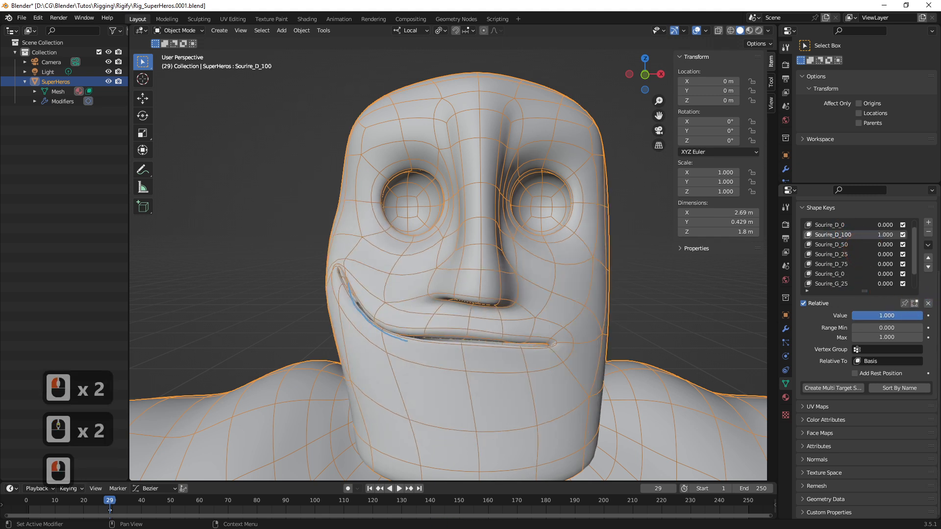
pyautogui.click(927, 245)
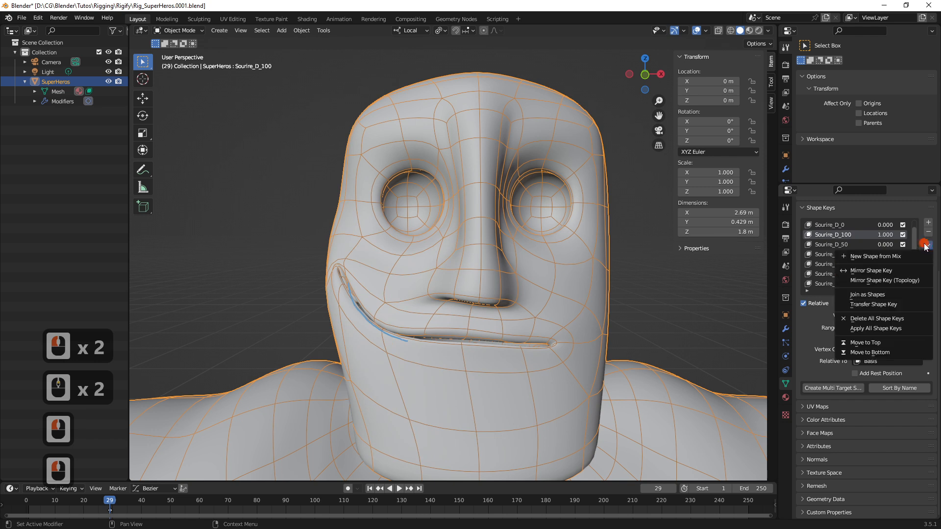
pyautogui.click(875, 255)
# Rename the shape key just created from the Sourire_D_100 mix as Sourire_G_100
pyautogui.doubleClick(832, 284)
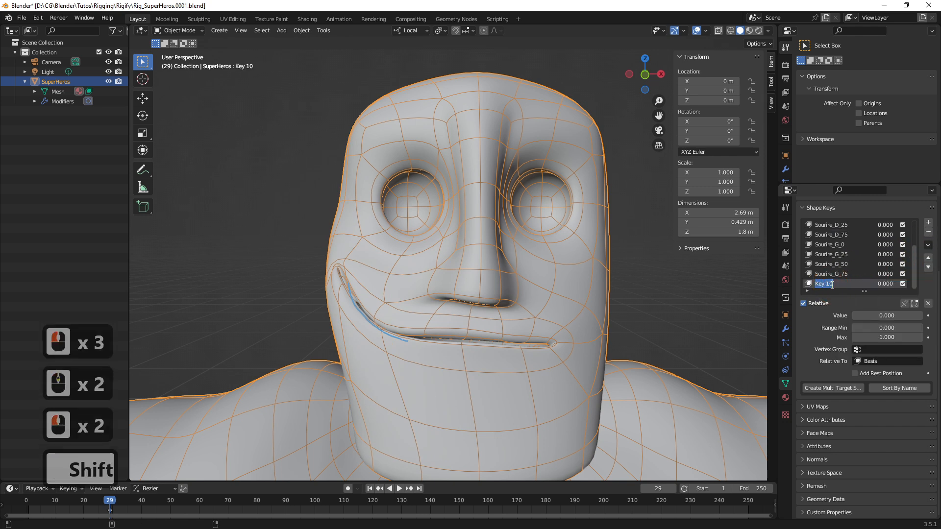
pyautogui.write('Sourire')
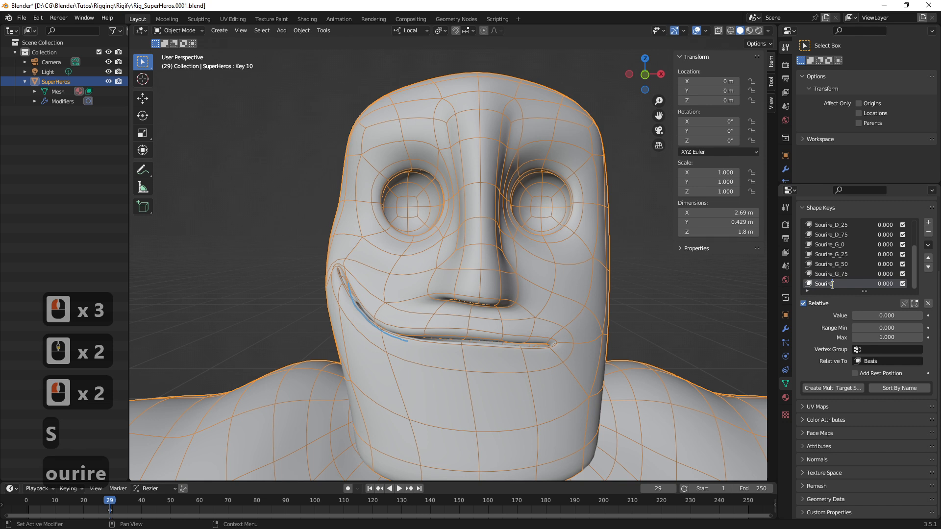
pyautogui.write('_G_100')
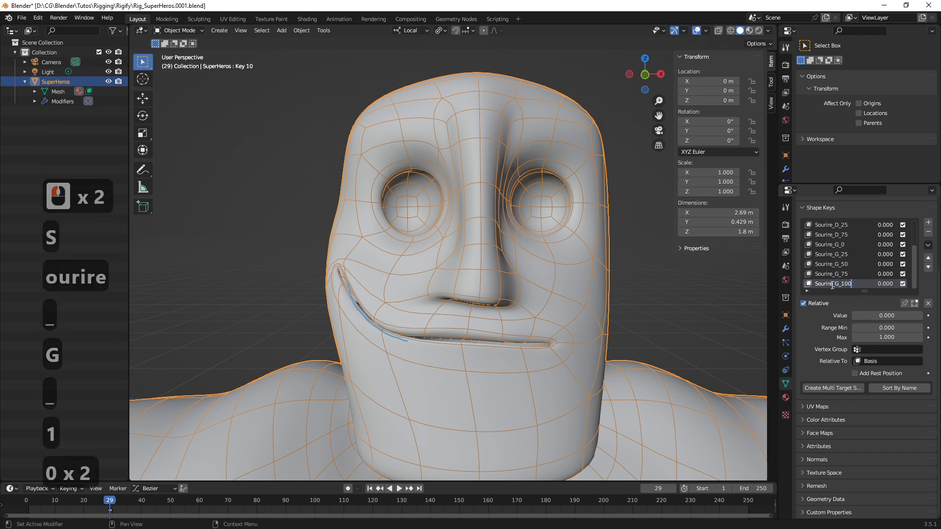
pyautogui.press('Return')
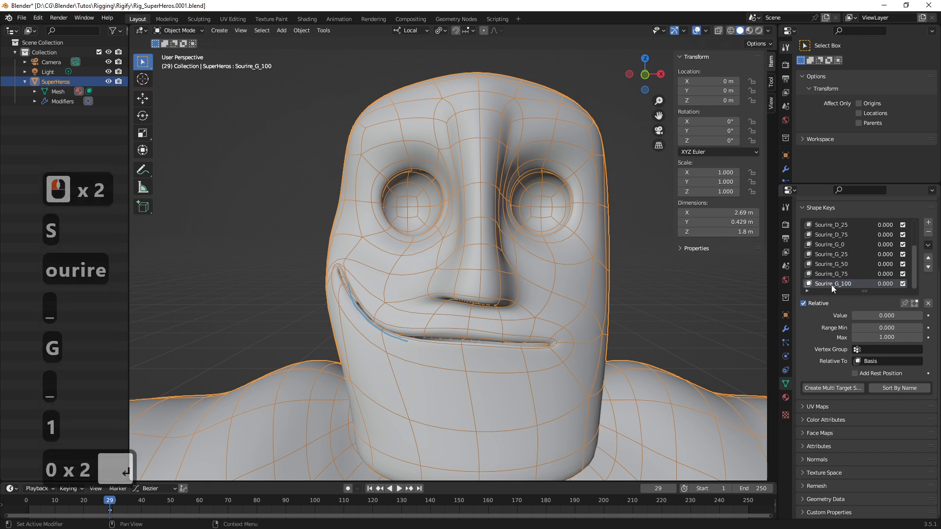
# Mirror the Sourire_G_100 shape key to the other side of the face and clear all shape key values
pyautogui.click(928, 245)
pyautogui.click(890, 270)
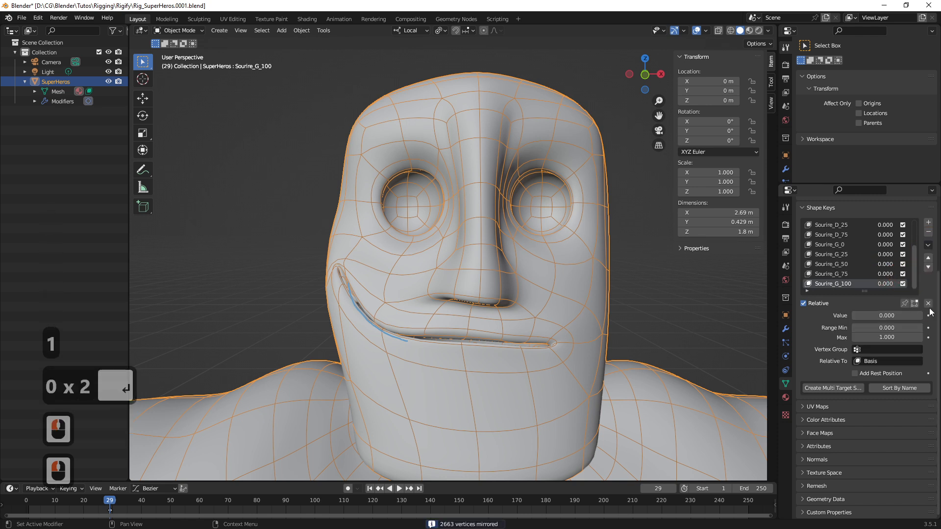
pyautogui.moveTo(877, 316); pyautogui.dragTo(854, 315)
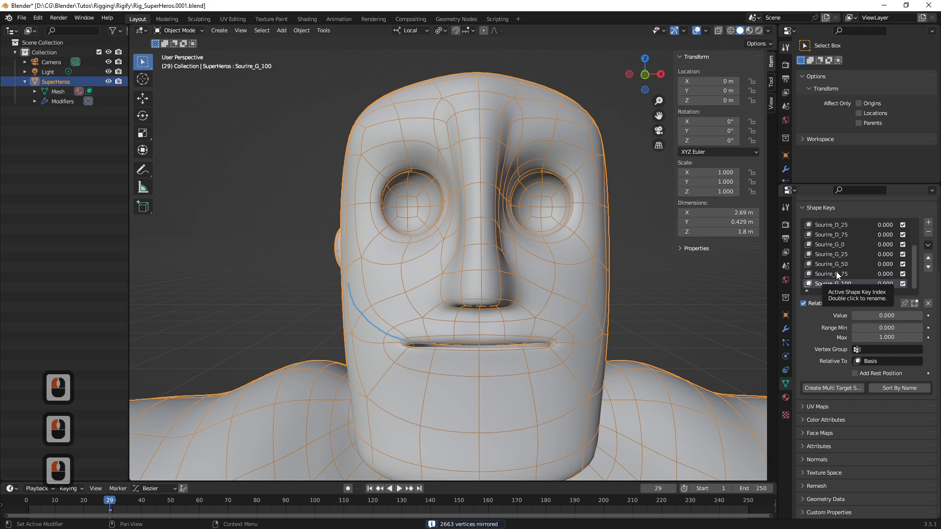
# Enlarge the shape key list and create the multi-target shape keys that drive the Sourire_D and Sourire_G series
pyautogui.moveTo(862, 291); pyautogui.dragTo(864, 340)
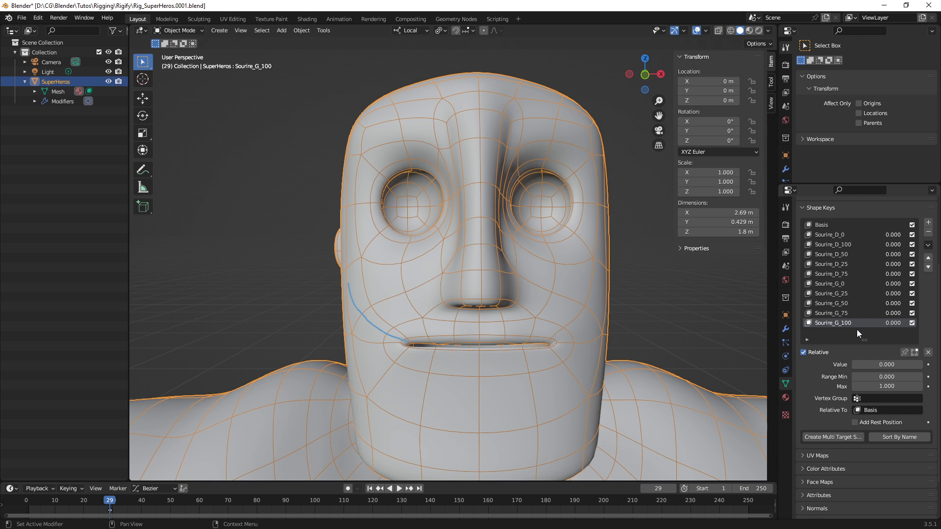
pyautogui.click(837, 243)
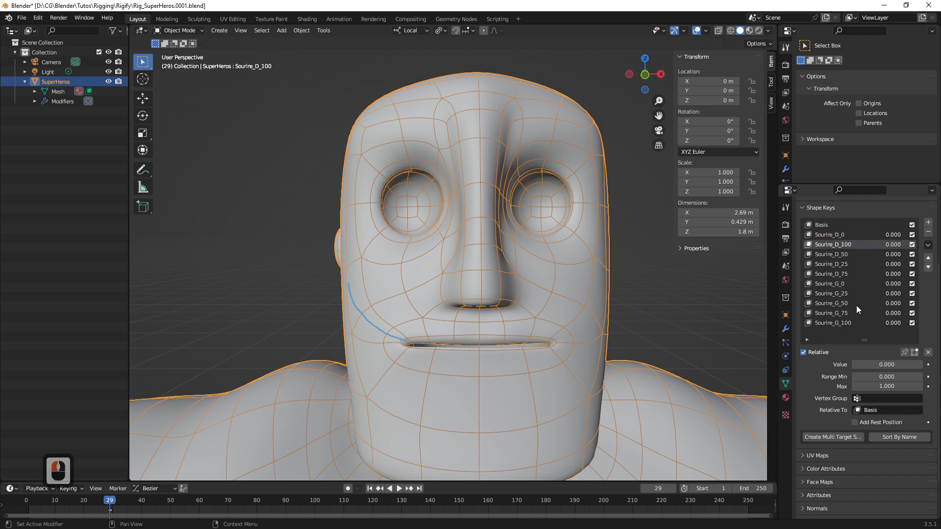
pyautogui.click(842, 436)
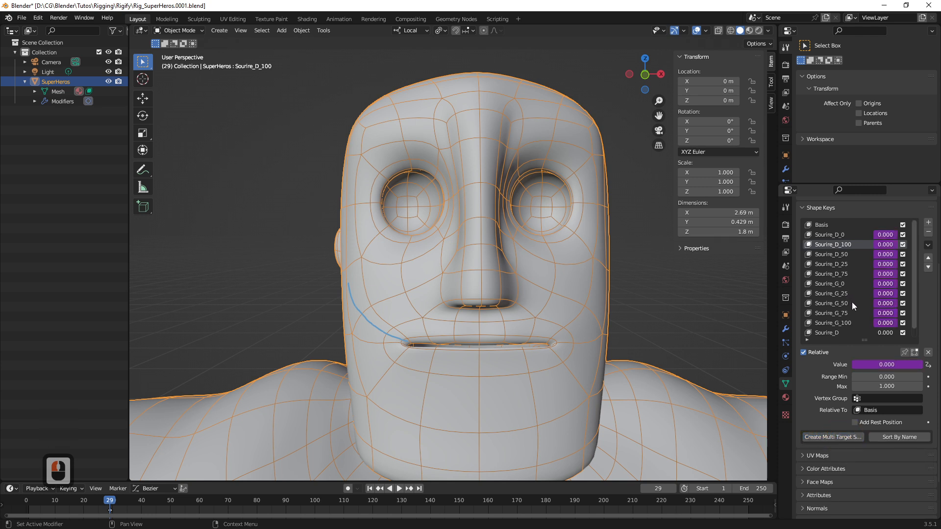
pyautogui.scroll(-1, 851, 302)
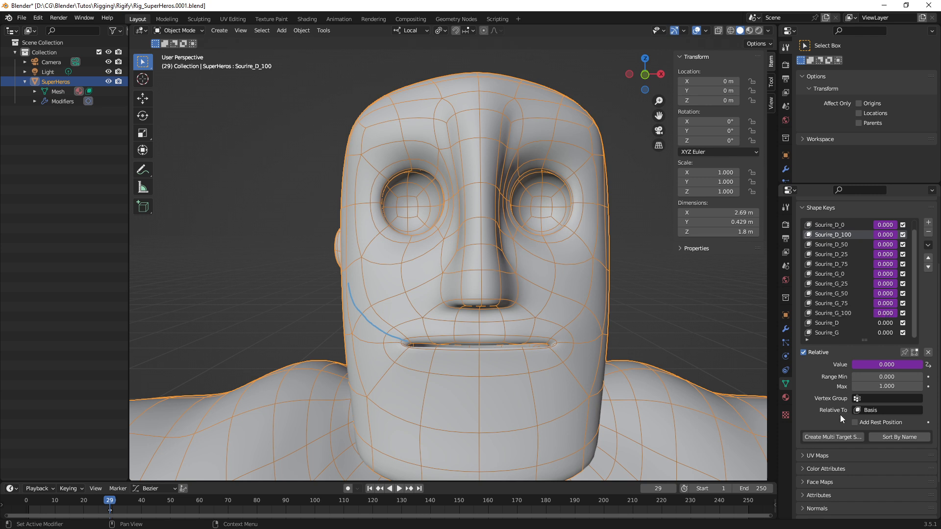
pyautogui.click(834, 436)
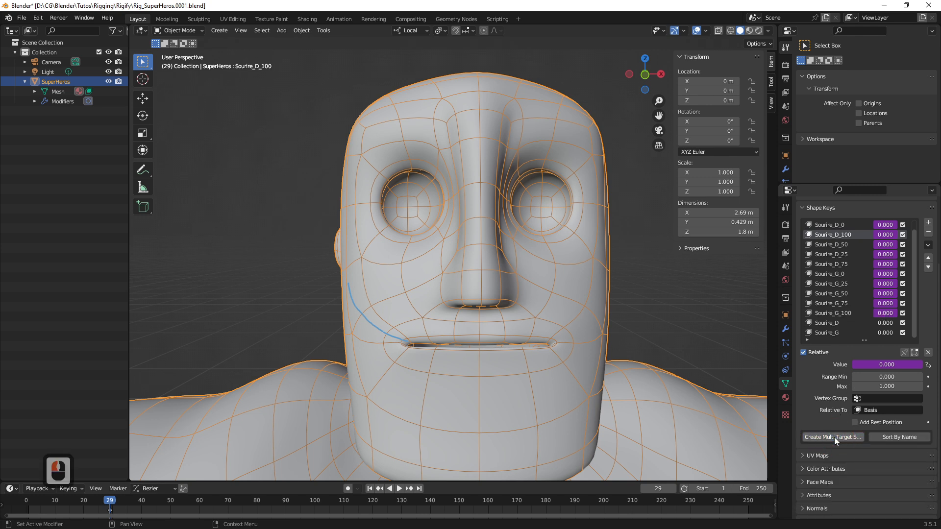
pyautogui.click(860, 401)
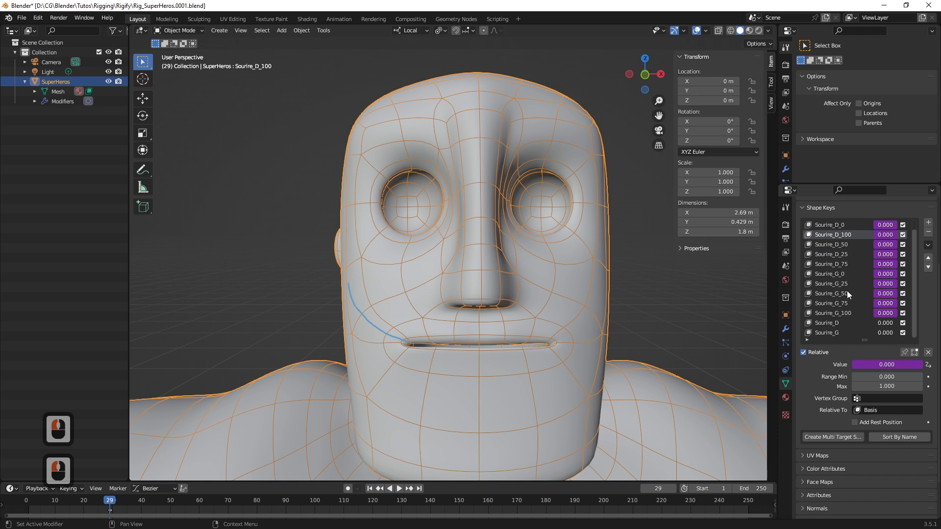
# Examine the generated Sourire_D and Sourire_G shape keys, trying the Sourire_D value and viewing the face from an angle
pyautogui.scroll(-1, 844, 312)
pyautogui.scroll(1, 860, 301)
pyautogui.scroll(-2, 854, 301)
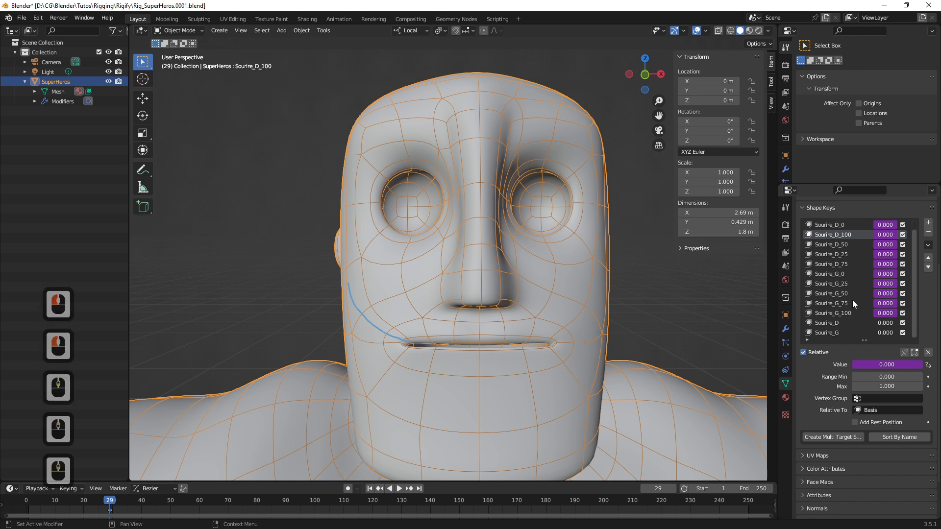
pyautogui.click(837, 323)
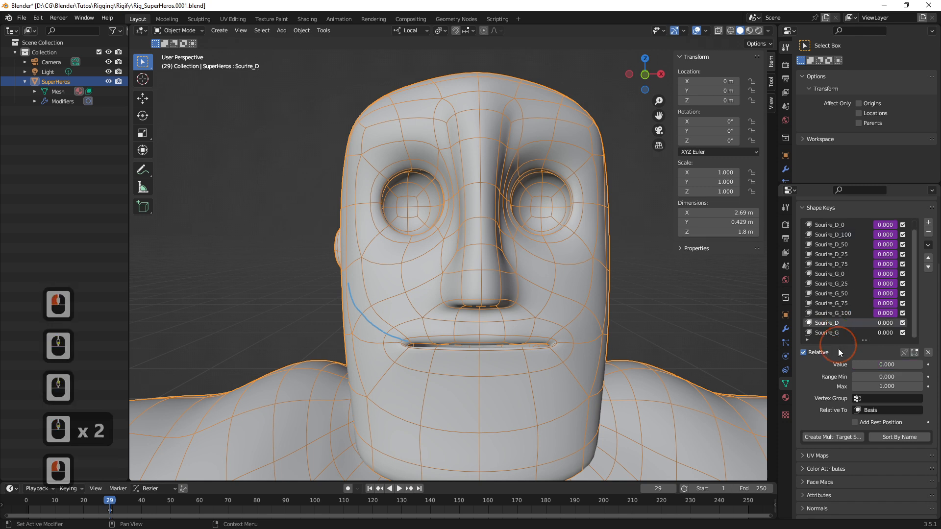
pyautogui.moveTo(871, 361); pyautogui.dragTo(850, 364)
pyautogui.click(833, 333)
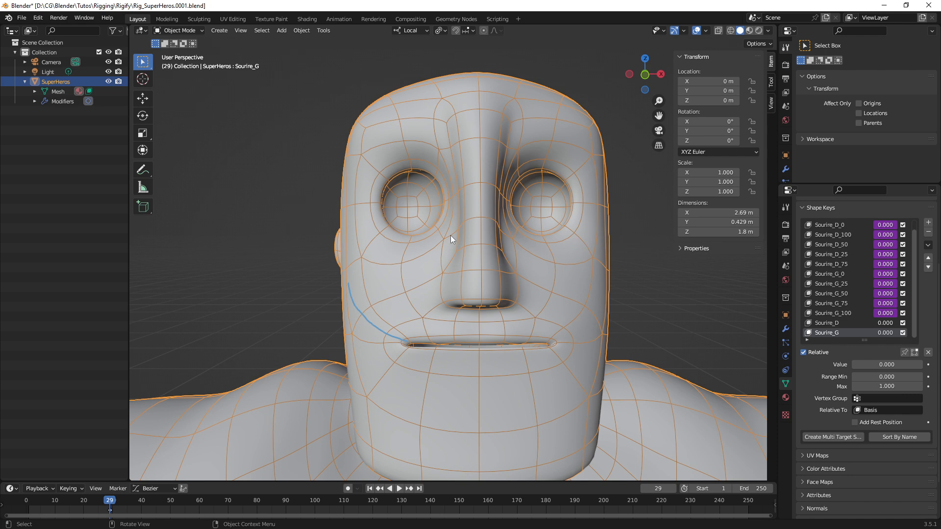
pyautogui.moveTo(497, 241); pyautogui.dragTo(523, 281, button='middle')
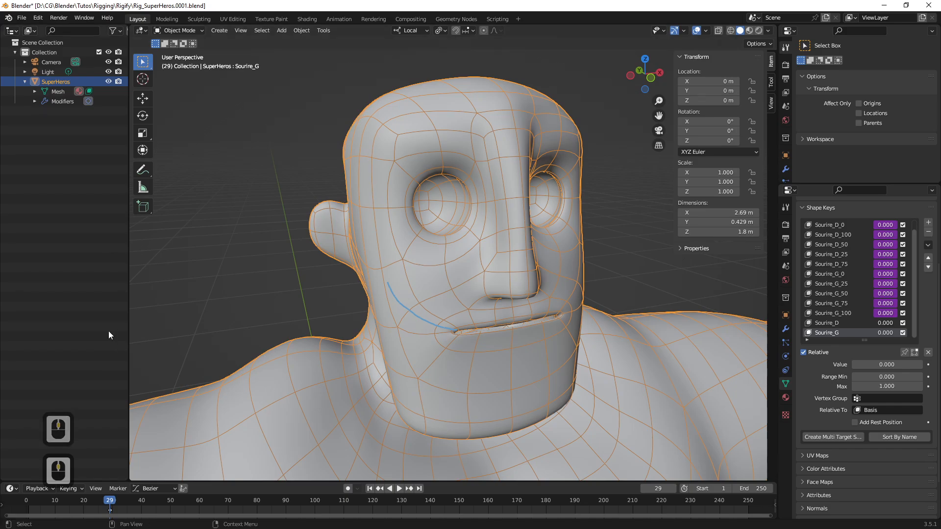